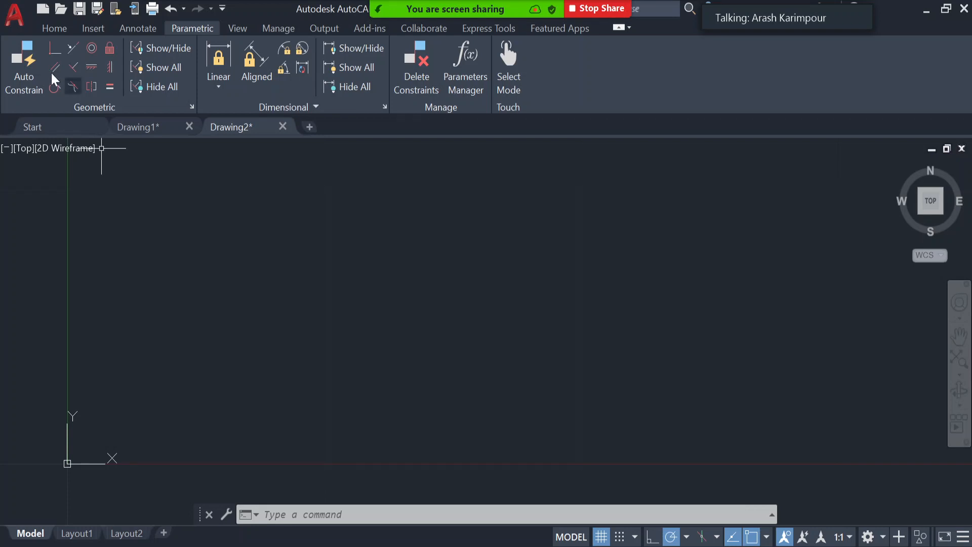
# Draw a horizontal line 100 units long to the right from the point 10,10.
pyautogui.click(54, 29)
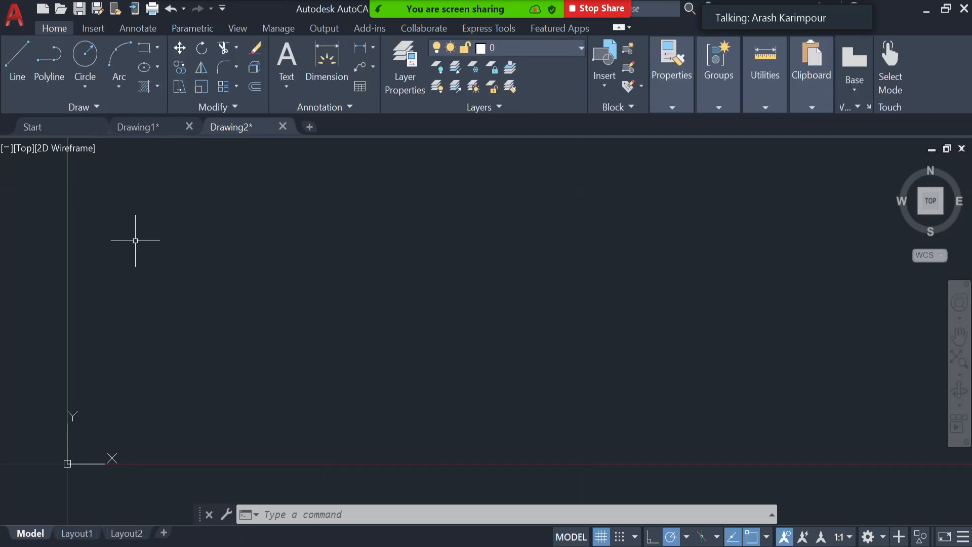
pyautogui.scroll(-2, 473, 195)
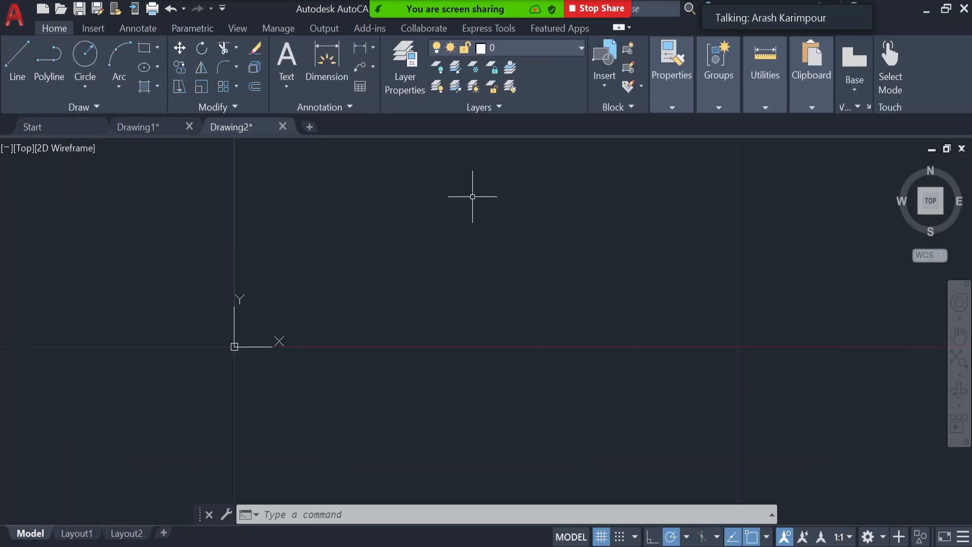
pyautogui.scroll(-2, 167, 399)
pyautogui.scroll(-2, 166, 399)
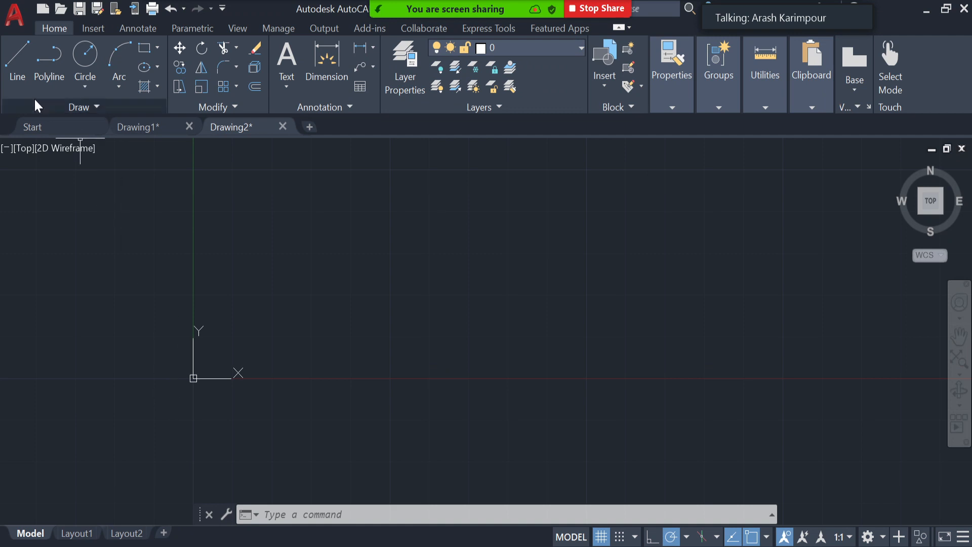
pyautogui.write('l')
pyautogui.press('Return')
pyautogui.write('10')
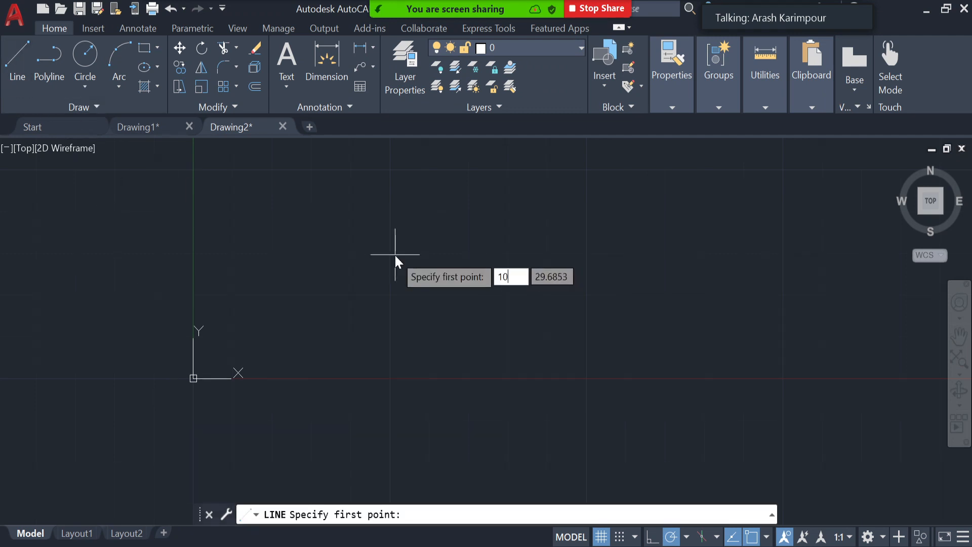
pyautogui.press('Tab')
pyautogui.write('10')
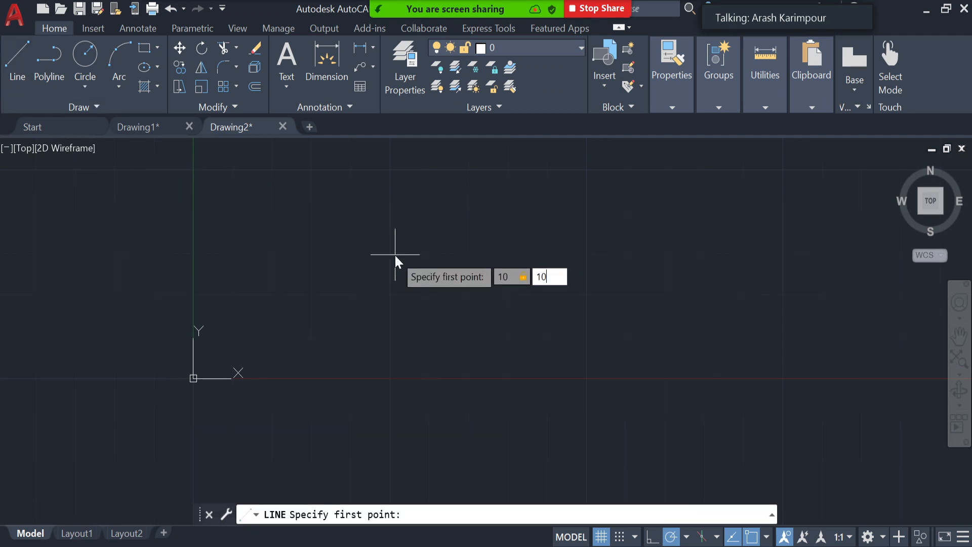
pyautogui.press('Return')
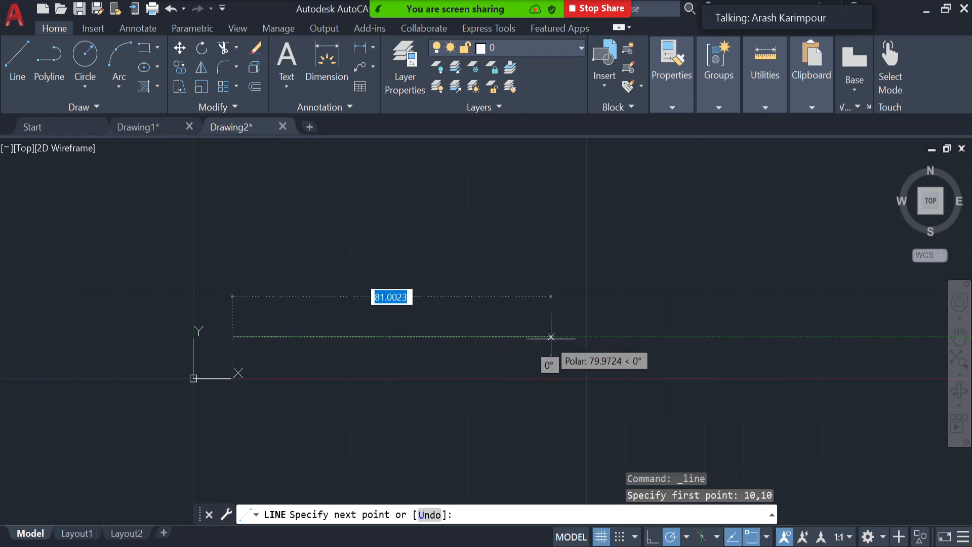
pyautogui.write('100')
pyautogui.press('Return')
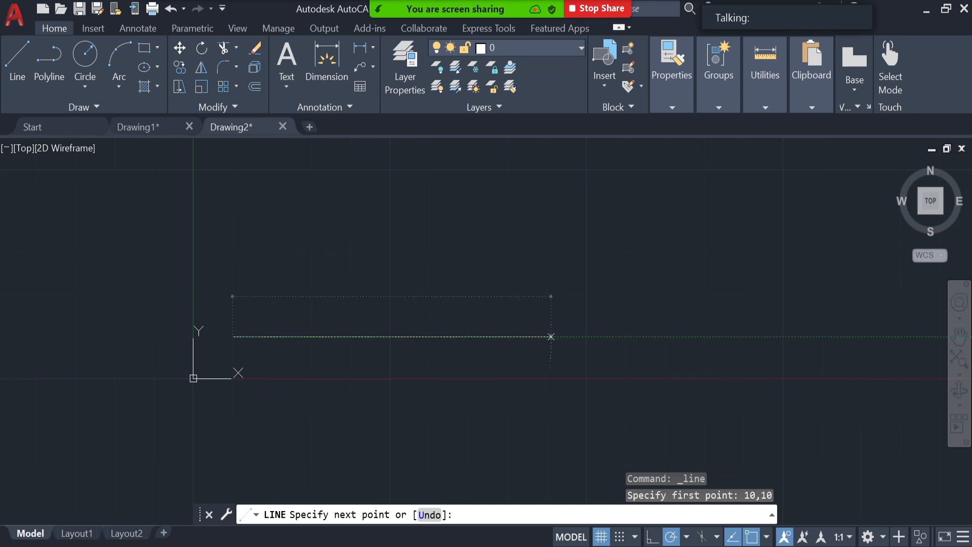
pyautogui.press('Escape')
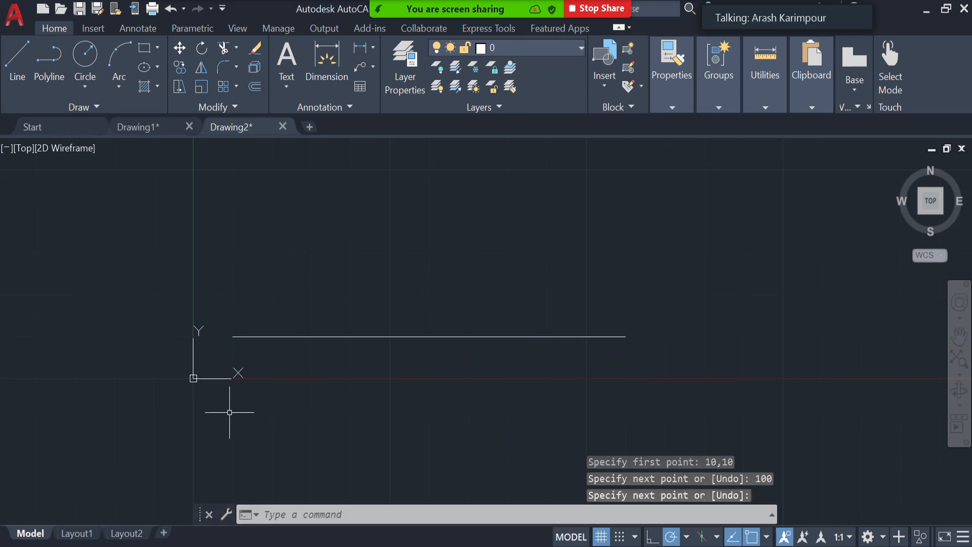
# Apply an aligned dimensional constraint of 100 between the line's two endpoints, placing the dimension above the line.
pyautogui.scroll(2, 231, 410)
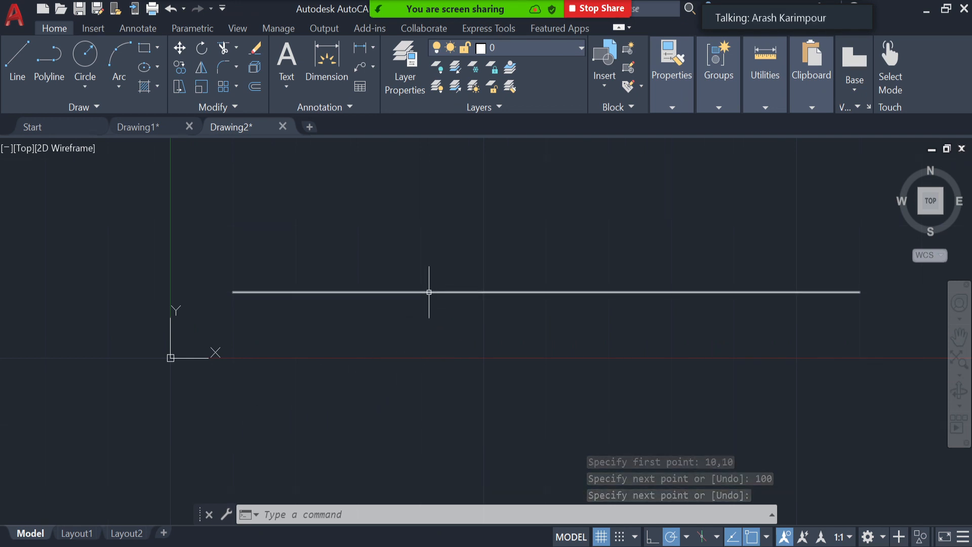
pyautogui.moveTo(429, 292)
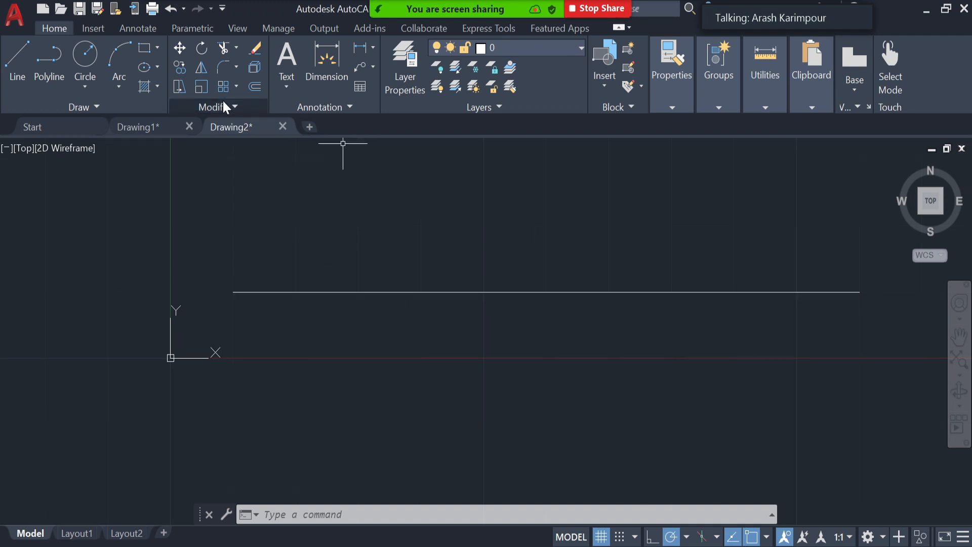
pyautogui.click(197, 29)
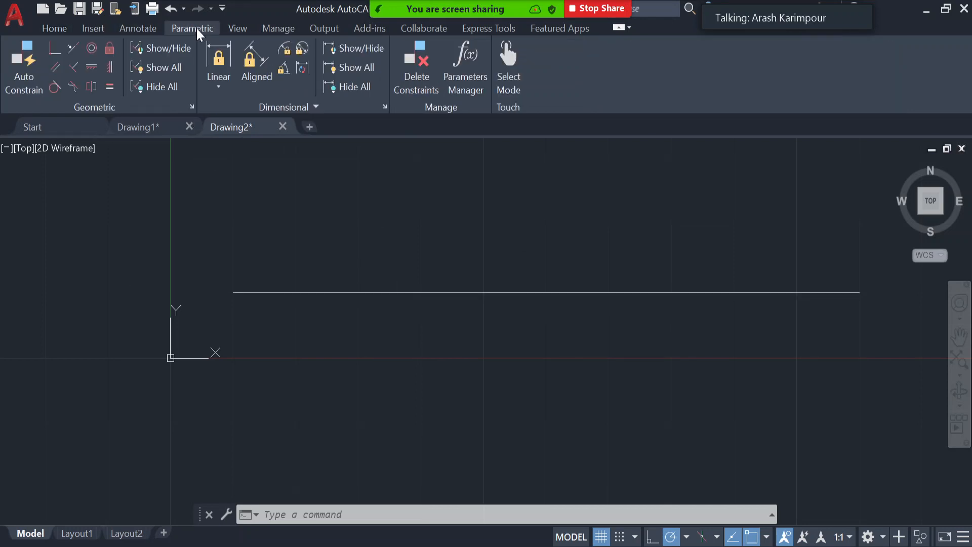
pyautogui.click(257, 61)
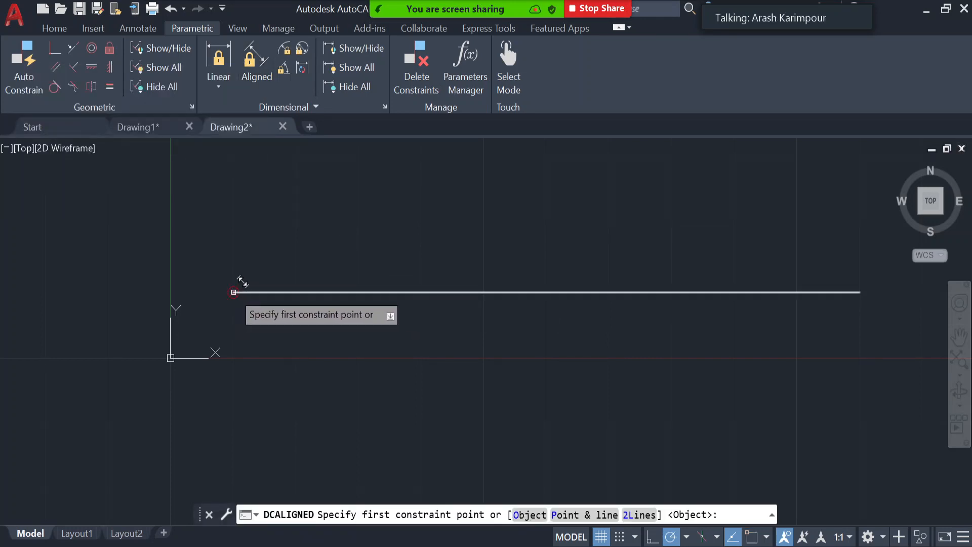
pyautogui.click(240, 292)
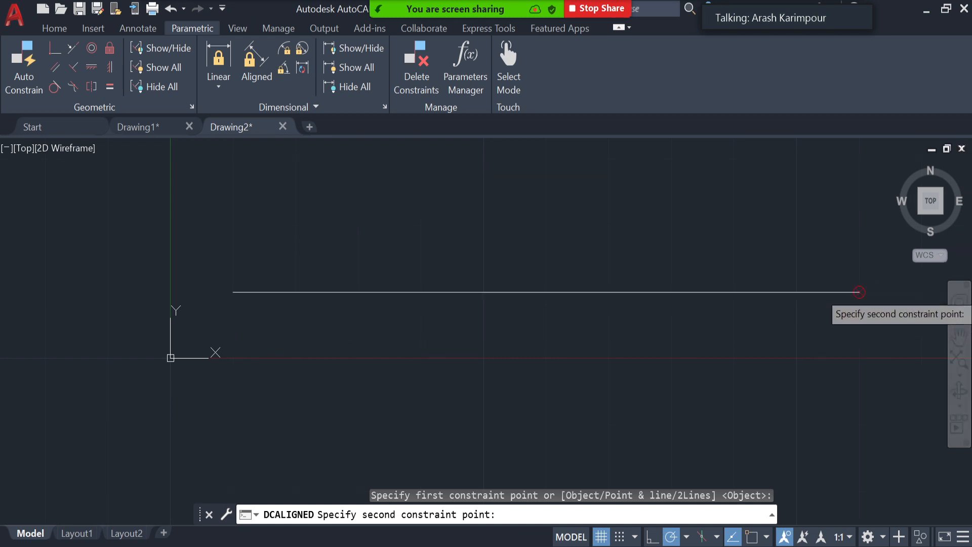
pyautogui.click(860, 292)
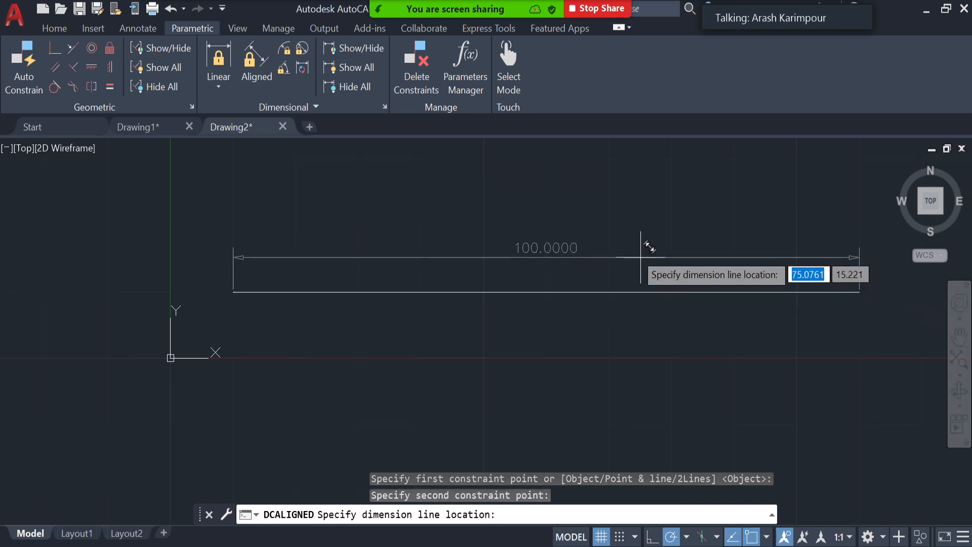
pyautogui.click(601, 226)
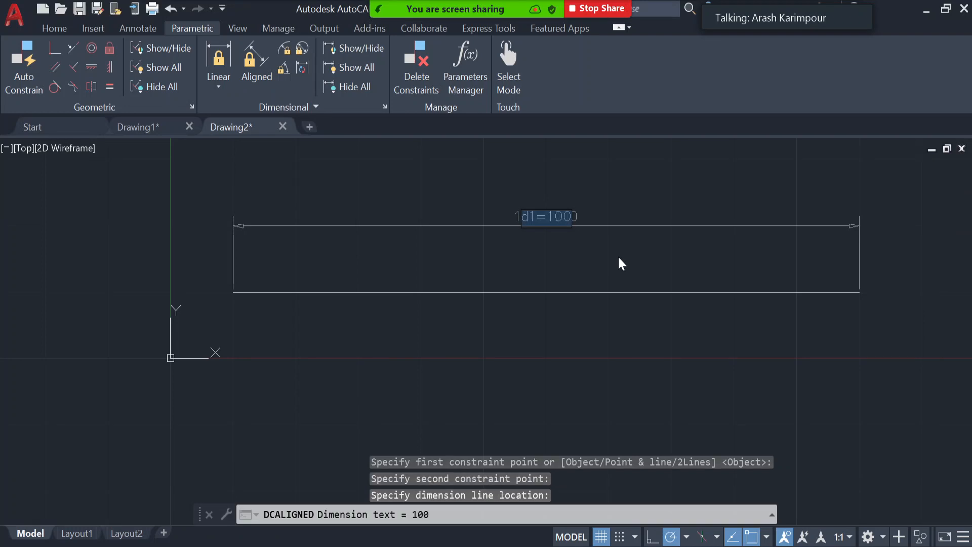
pyautogui.press('Return')
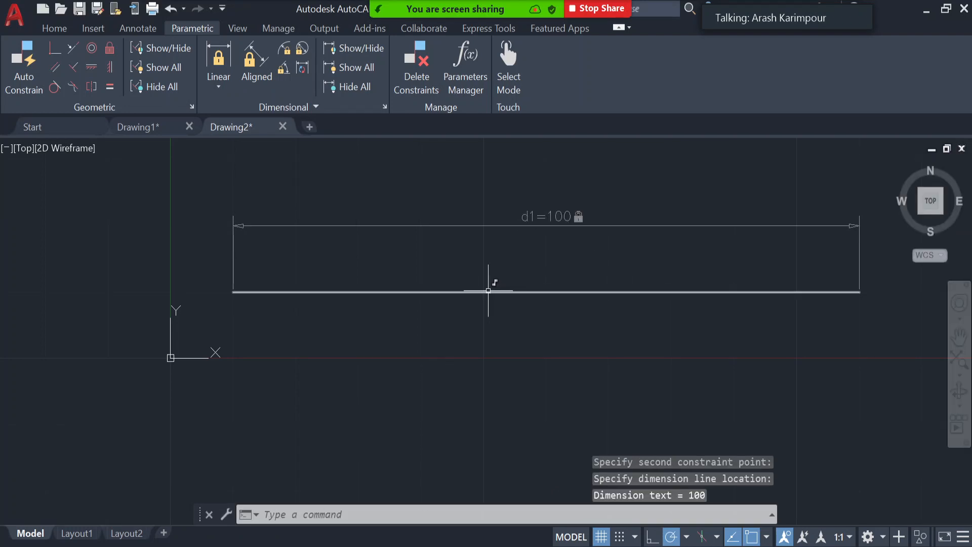
# Test the length constraint by stretching the line's right and left endpoints to new positions, and erase the line.
pyautogui.scroll(-4, 842, 171)
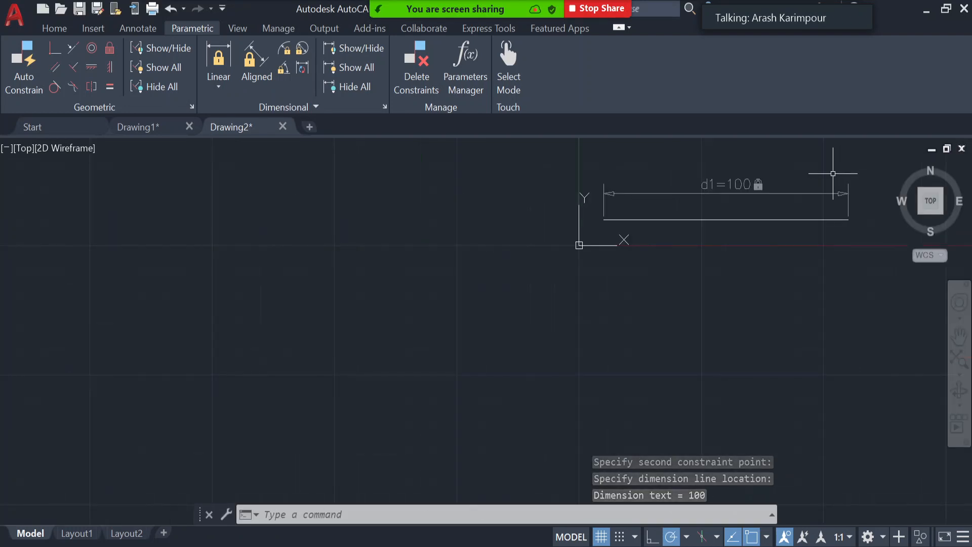
pyautogui.scroll(2, 808, 289)
pyautogui.moveTo(805, 296); pyautogui.dragTo(484, 508, button='middle')
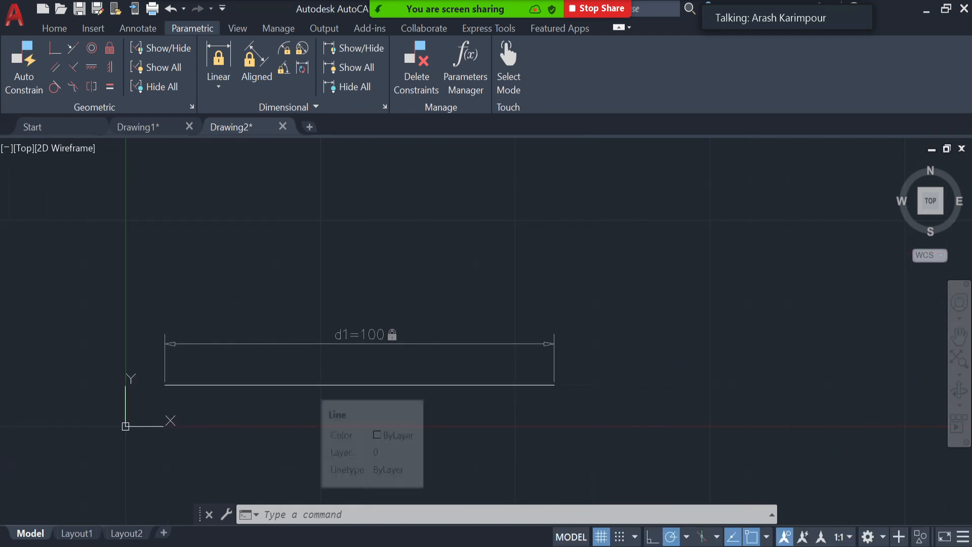
pyautogui.click(411, 385)
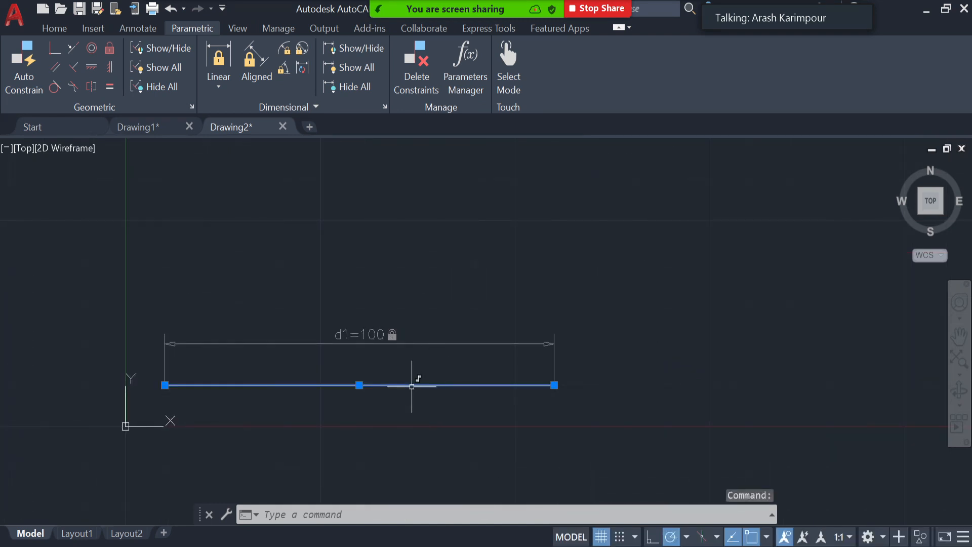
pyautogui.click(554, 385)
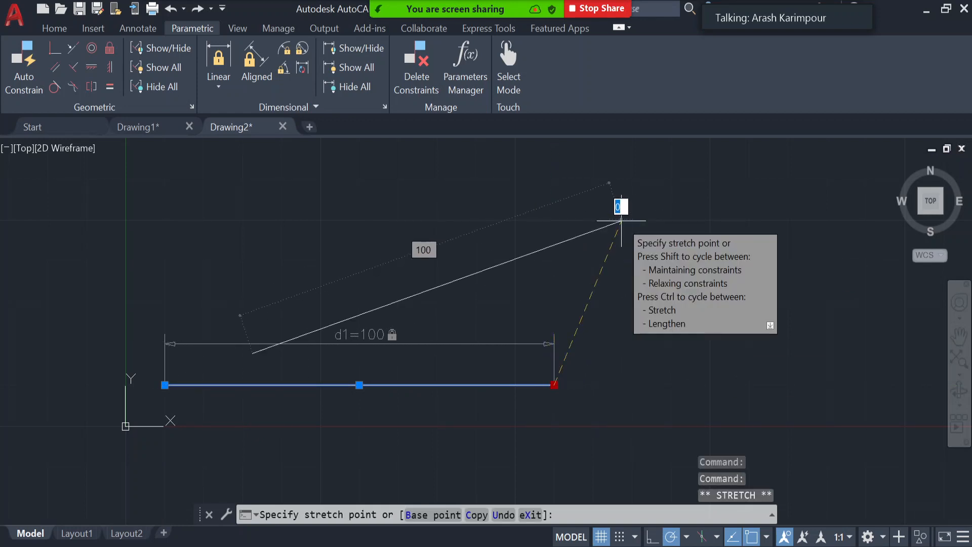
pyautogui.click(627, 220)
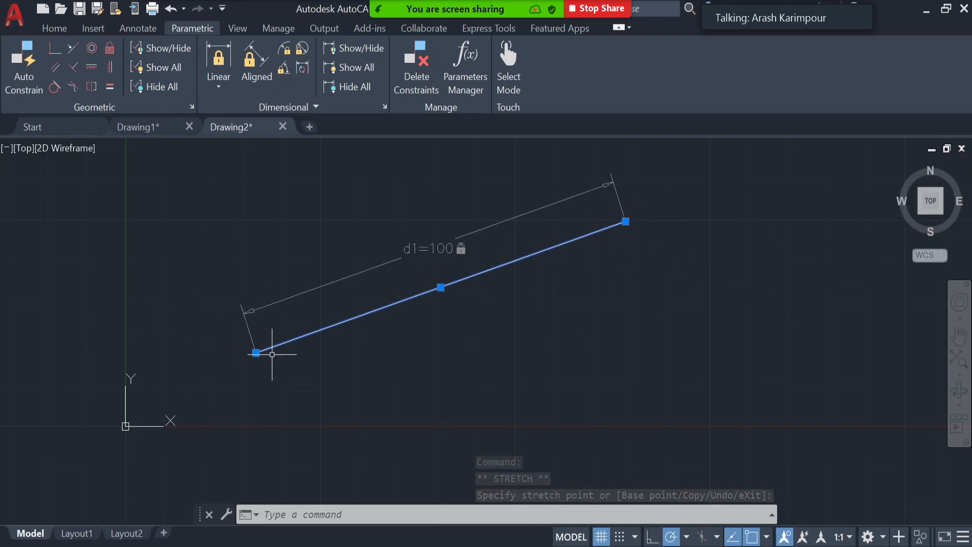
pyautogui.click(257, 352)
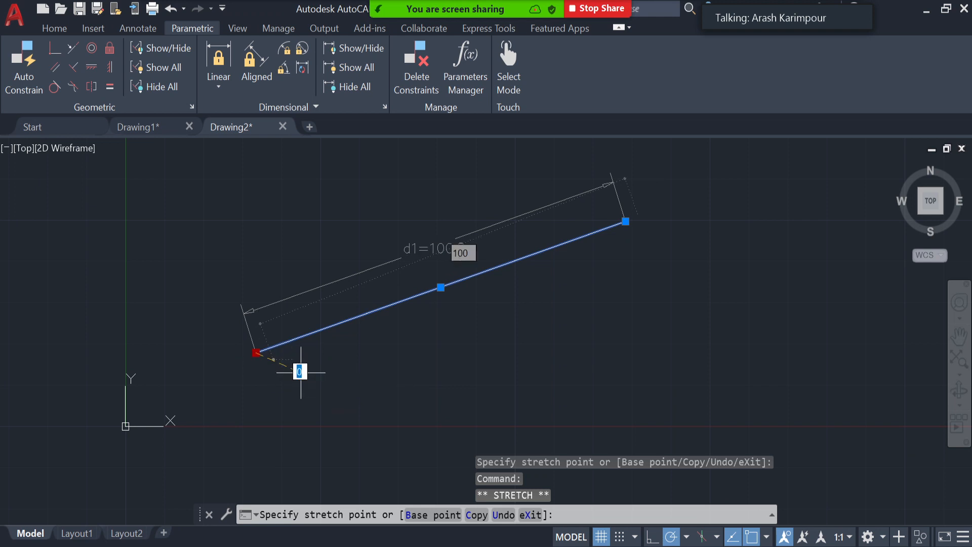
pyautogui.click(182, 248)
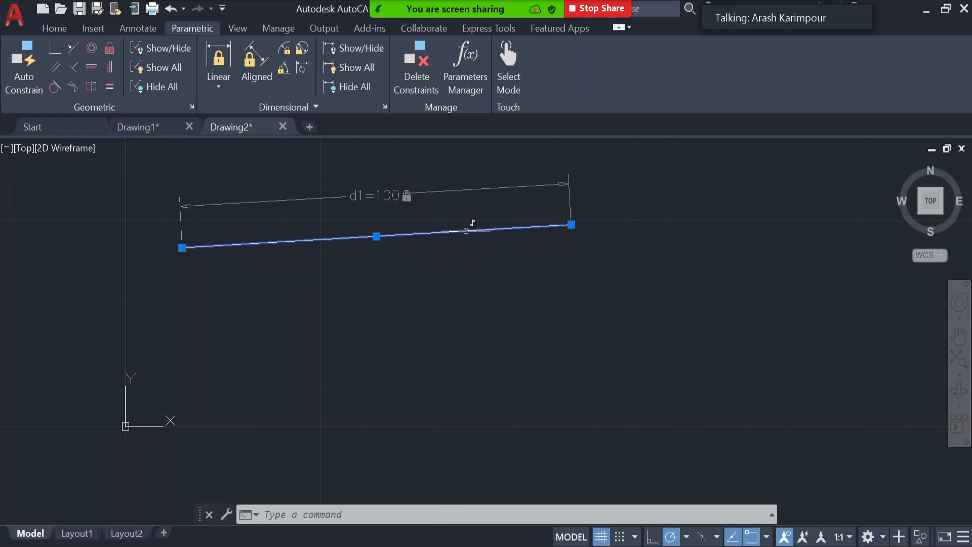
pyautogui.press('Delete')
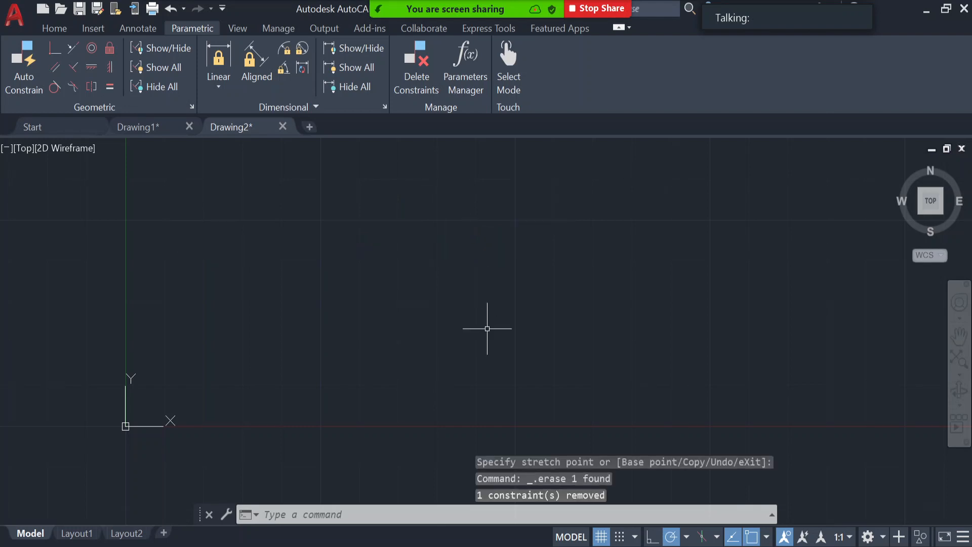
# Draw a horizontal line 50 units long to the right from the point 20,20.
pyautogui.click(43, 28)
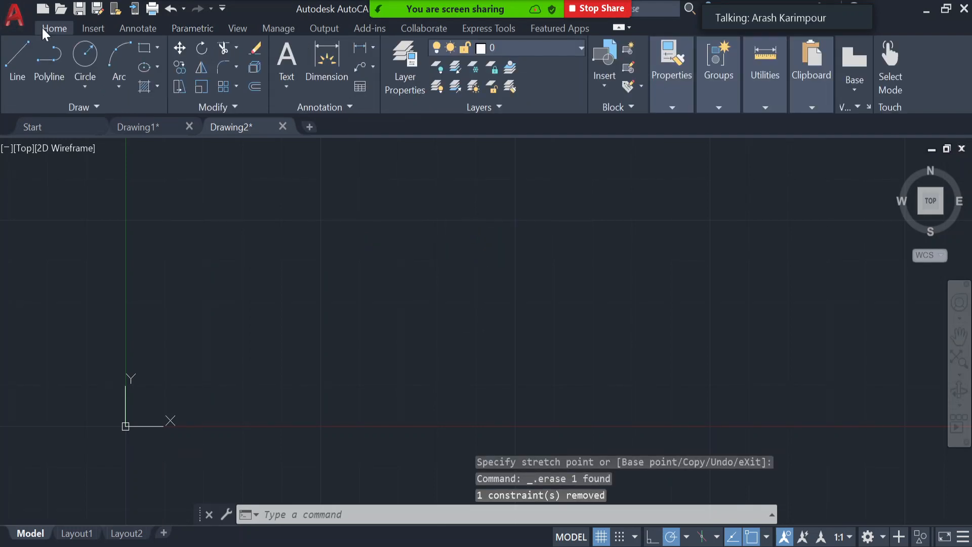
pyautogui.click(15, 71)
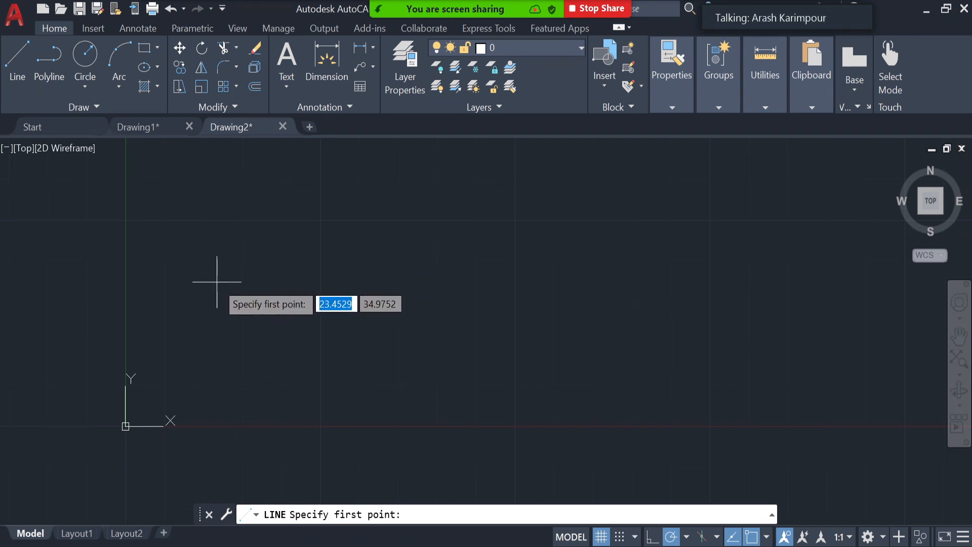
pyautogui.write('20')
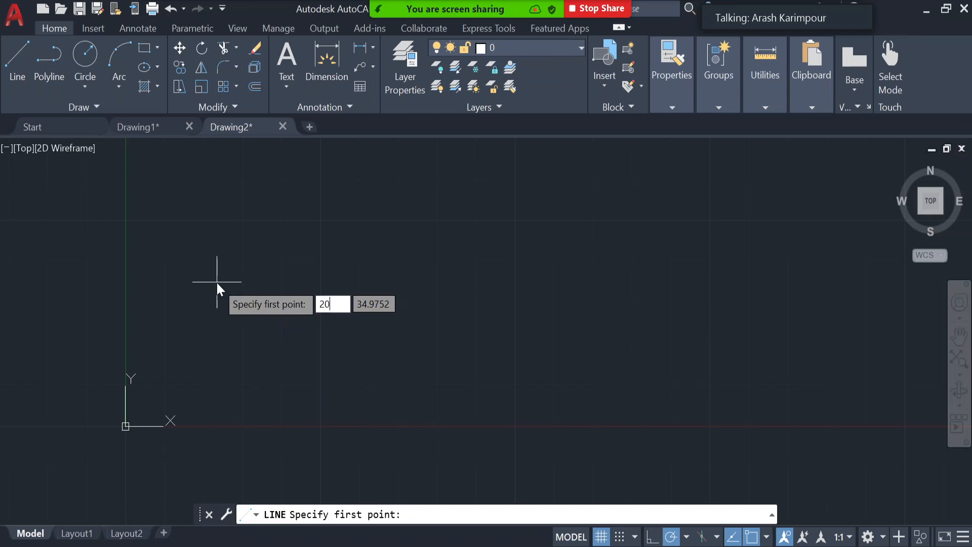
pyautogui.press('Tab')
pyautogui.write('20')
pyautogui.press('Tab')
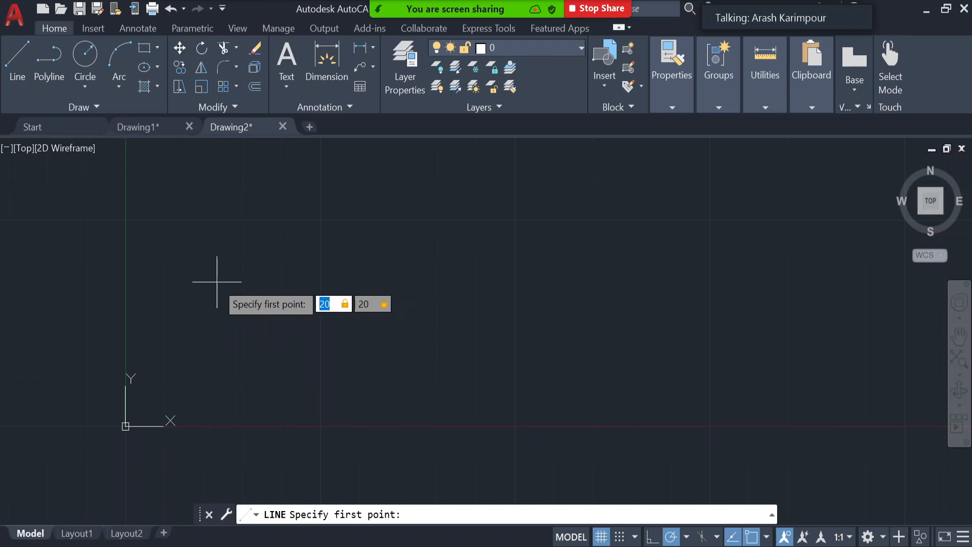
pyautogui.press('Return')
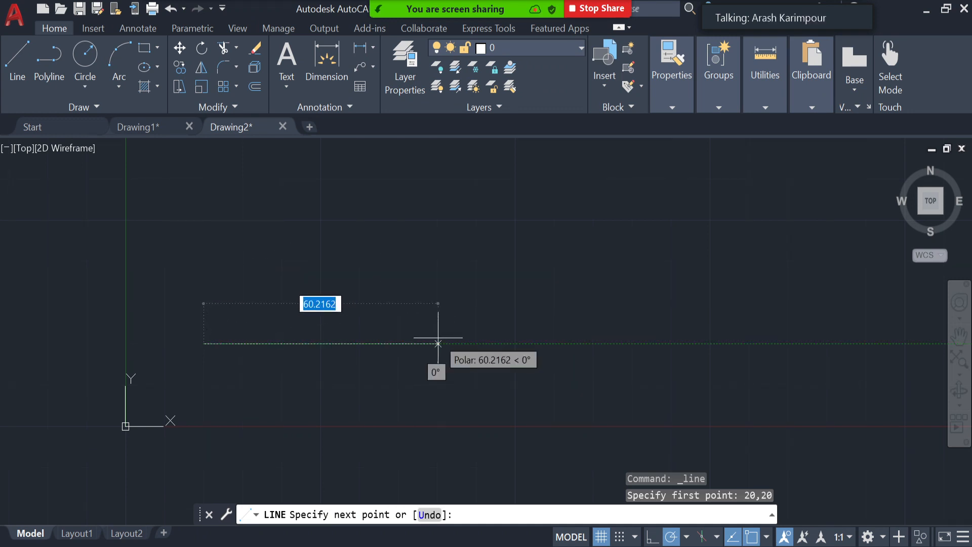
pyautogui.write('50')
pyautogui.press('Return')
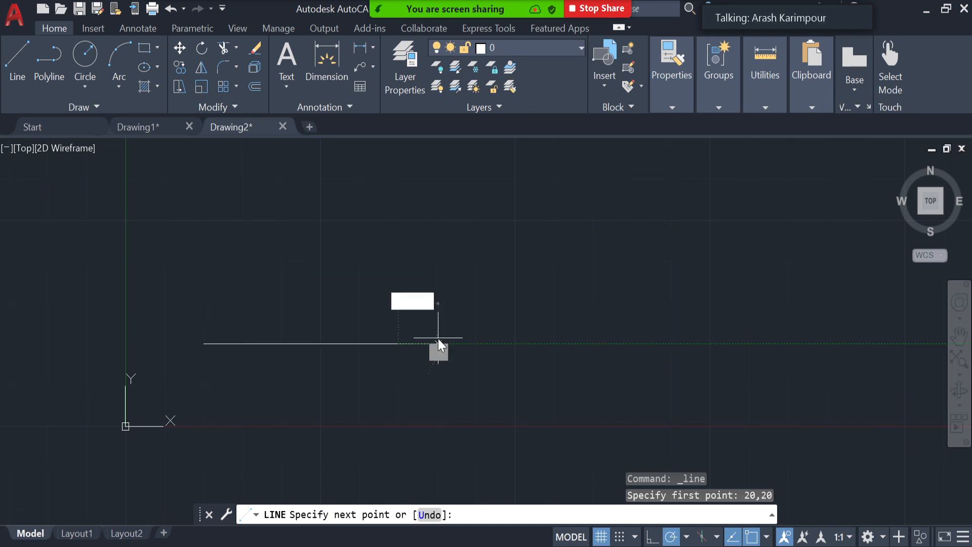
pyautogui.press('Return')
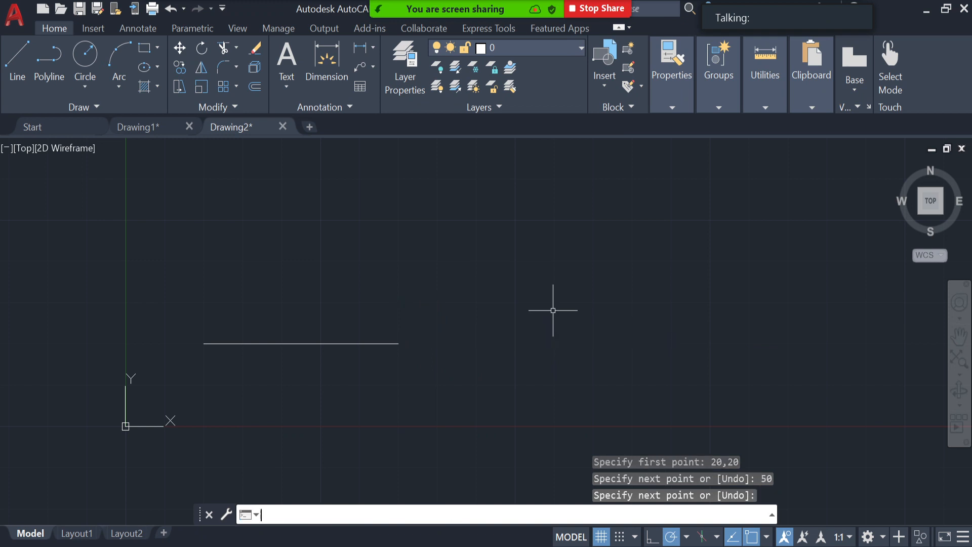
# Draw a second horizontal 50-unit line to the right of the first, in line with it and separated by a gap.
pyautogui.click(18, 57)
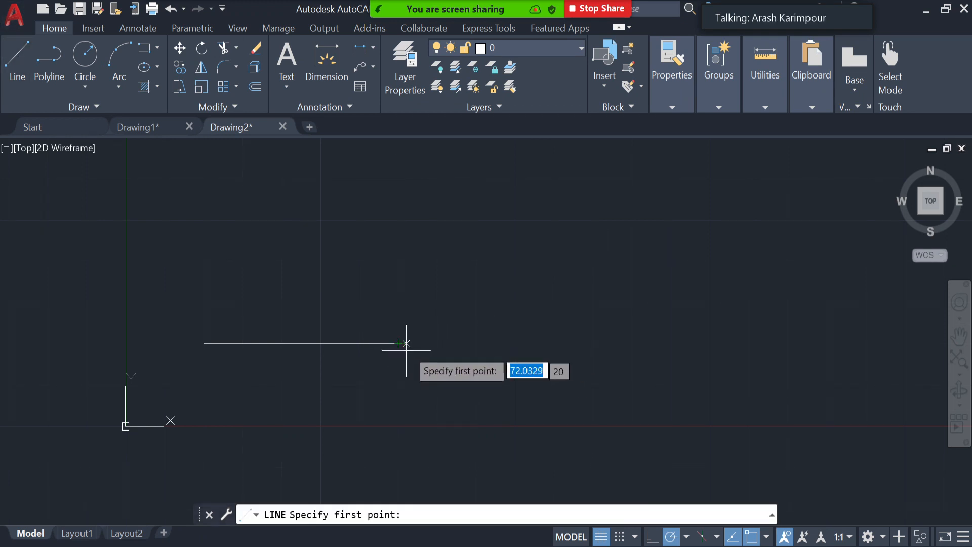
pyautogui.click(491, 344)
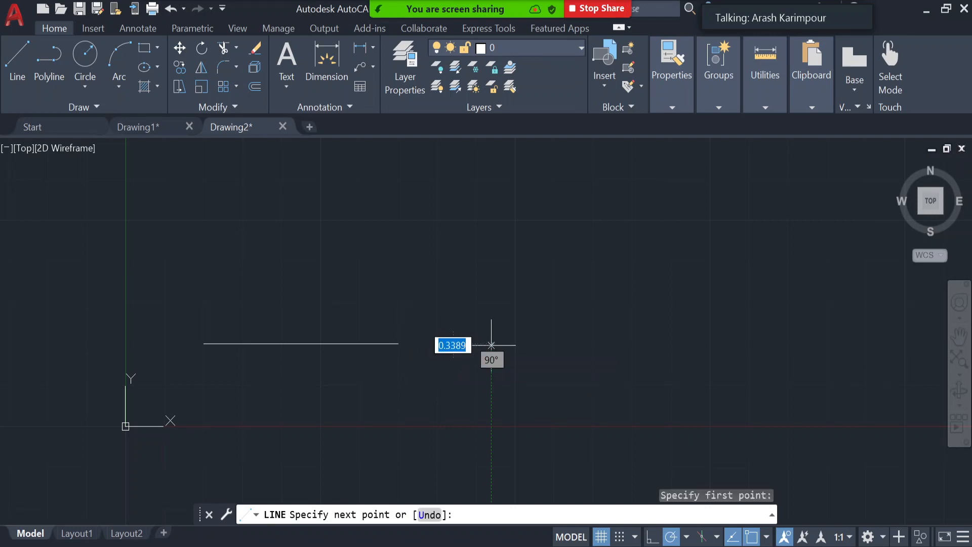
pyautogui.write('50')
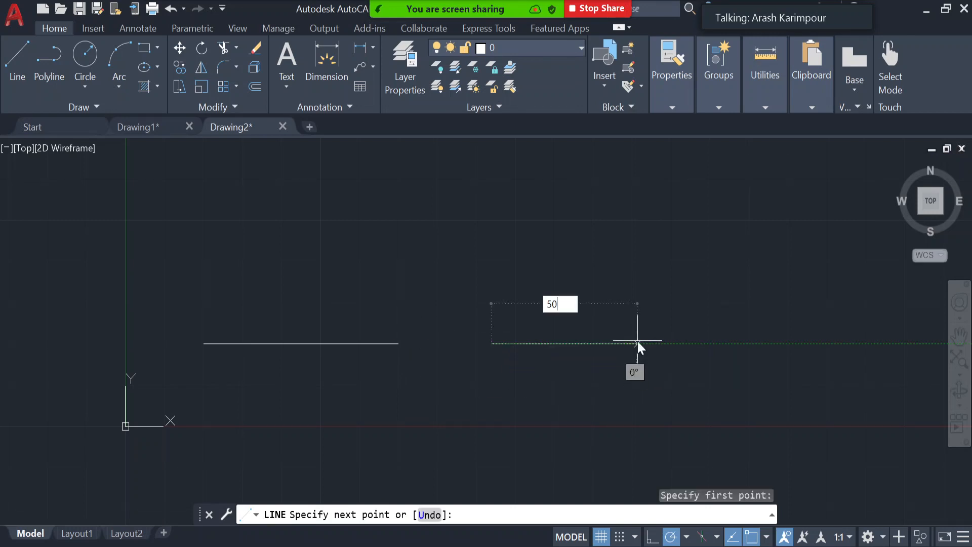
pyautogui.press('Return')
pyautogui.press('Return')
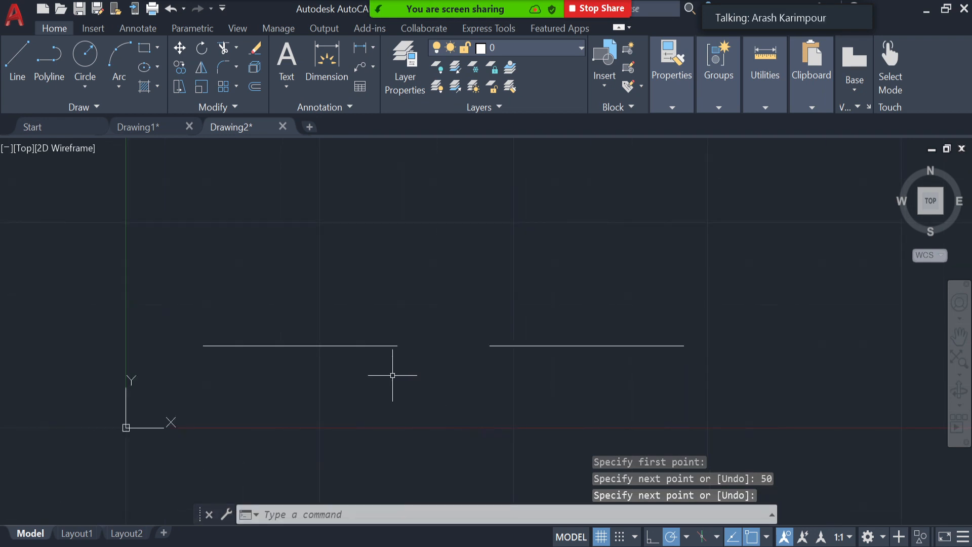
# Add a dimension to the left line's length, placing the dimension line above it.
pyautogui.click(139, 30)
pyautogui.click(251, 62)
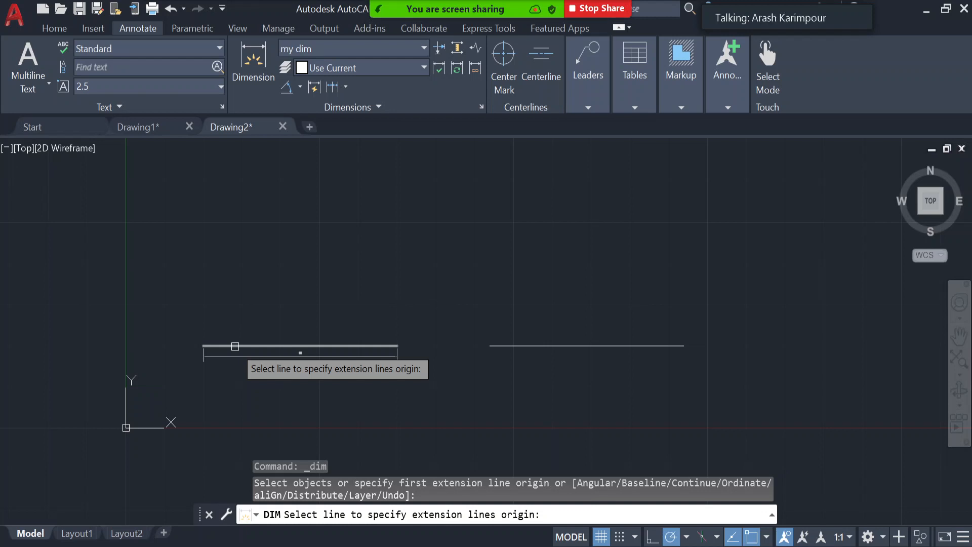
pyautogui.click(235, 347)
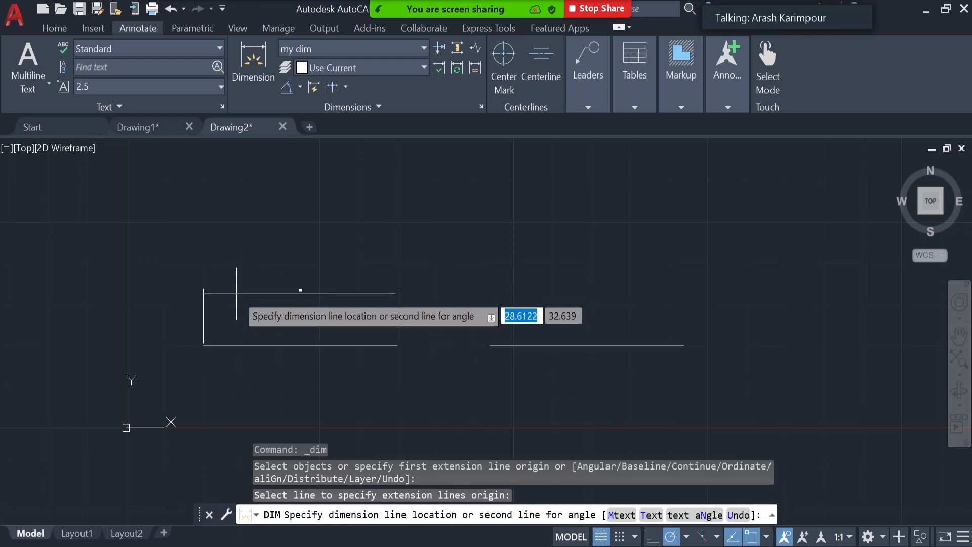
pyautogui.click(300, 291)
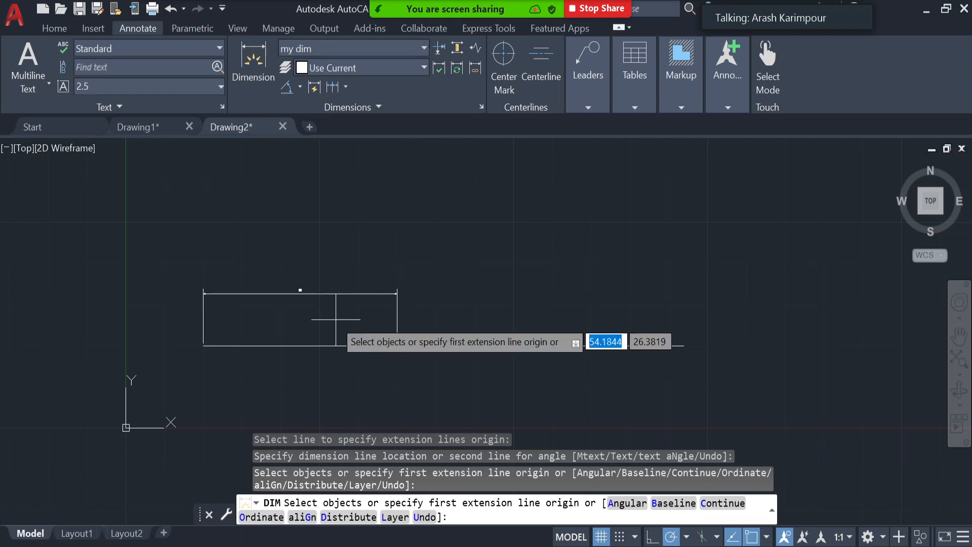
pyautogui.press('Escape')
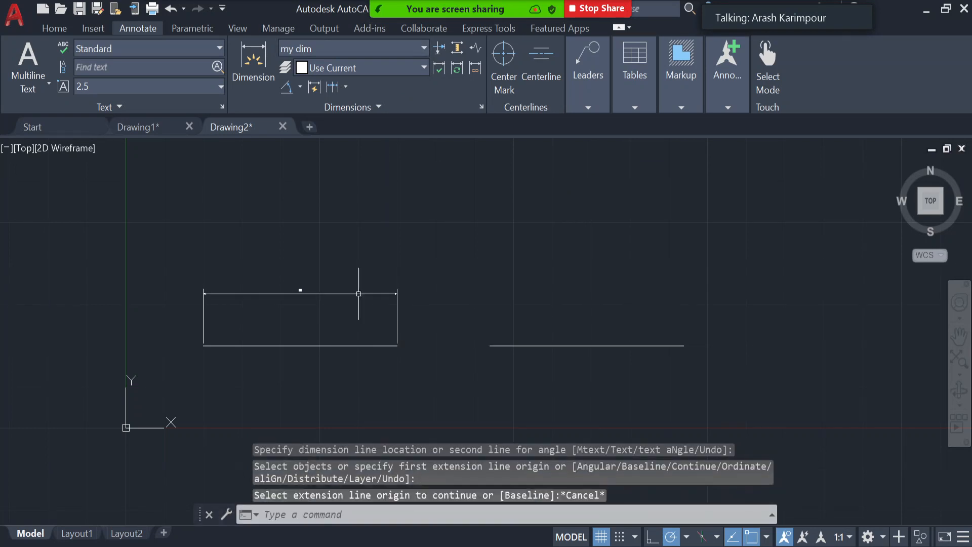
# Change the left line's dimension to the ISO-25 dimension style.
pyautogui.click(358, 293)
pyautogui.click(424, 51)
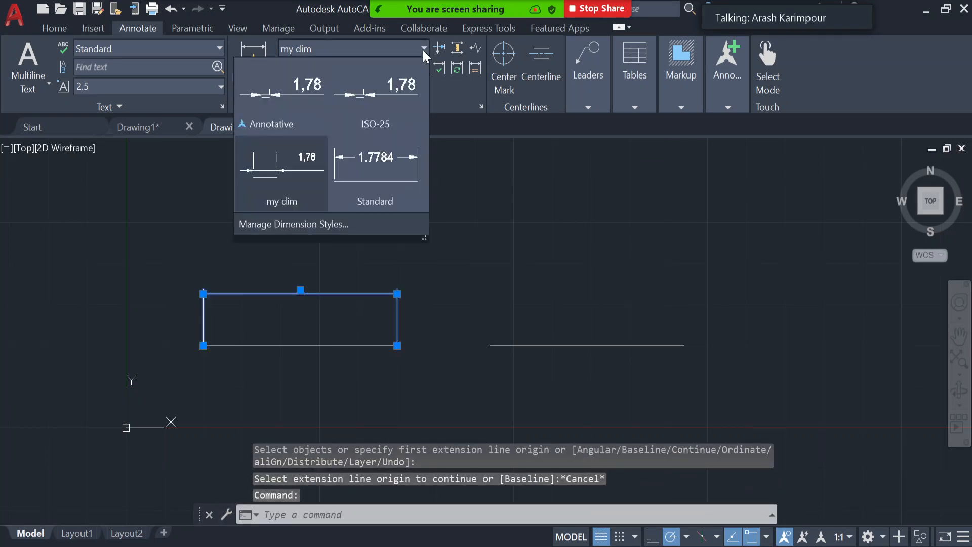
pyautogui.click(399, 94)
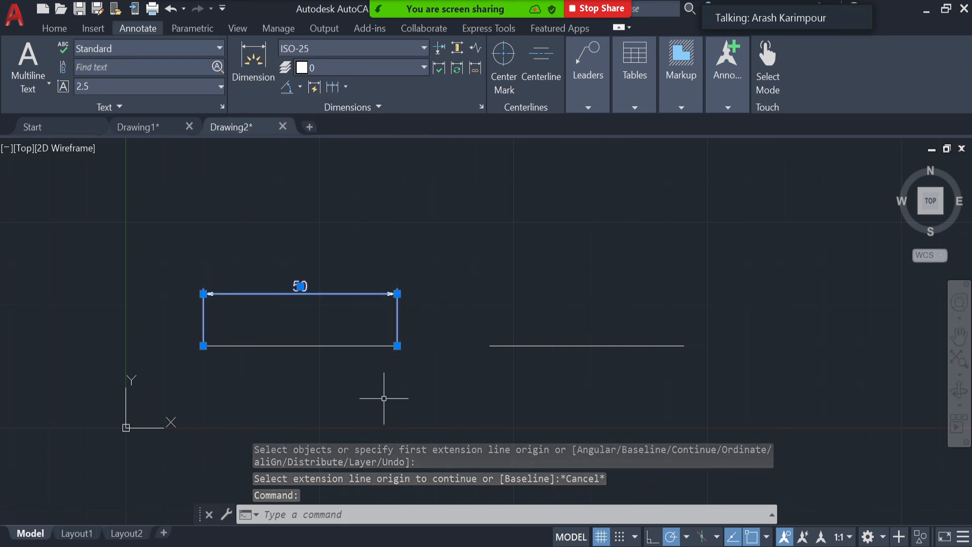
pyautogui.press('Escape')
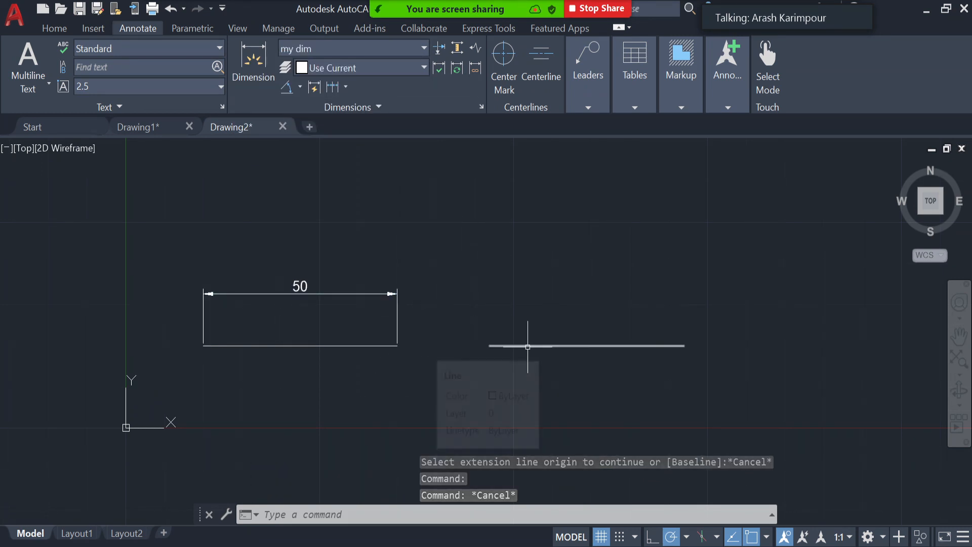
# Apply an aligned dimensional constraint of 50 between the right line's two endpoints, placing it above the line.
pyautogui.click(192, 28)
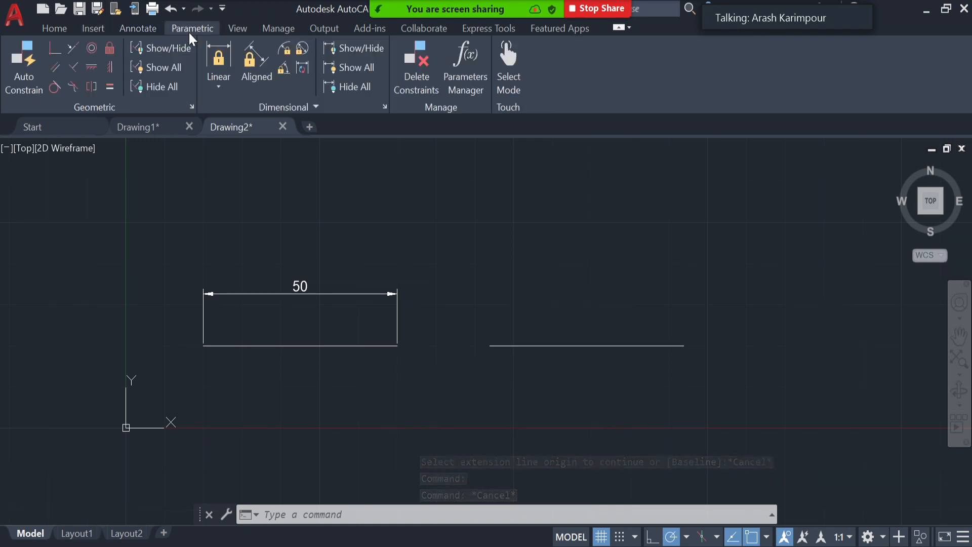
pyautogui.click(257, 57)
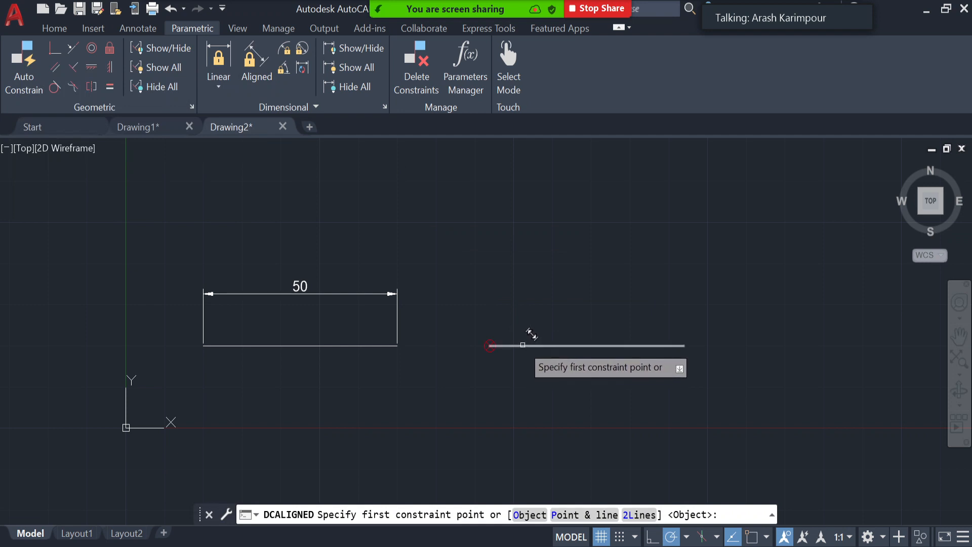
pyautogui.click(497, 345)
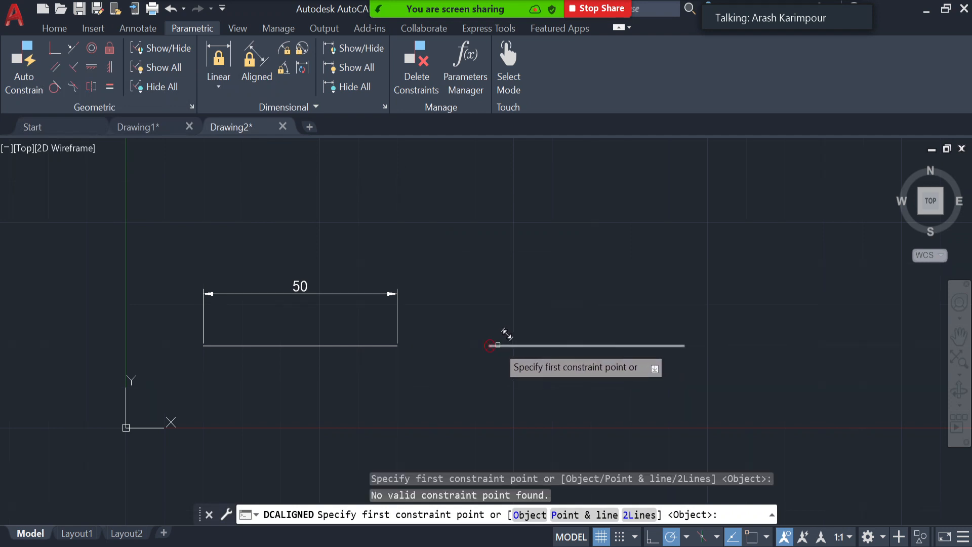
pyautogui.click(498, 345)
pyautogui.click(683, 346)
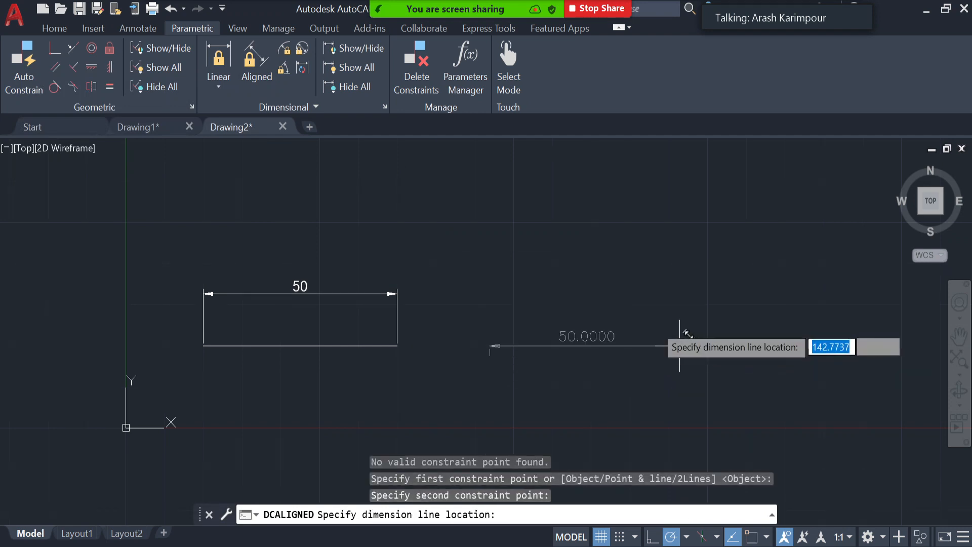
pyautogui.click(684, 293)
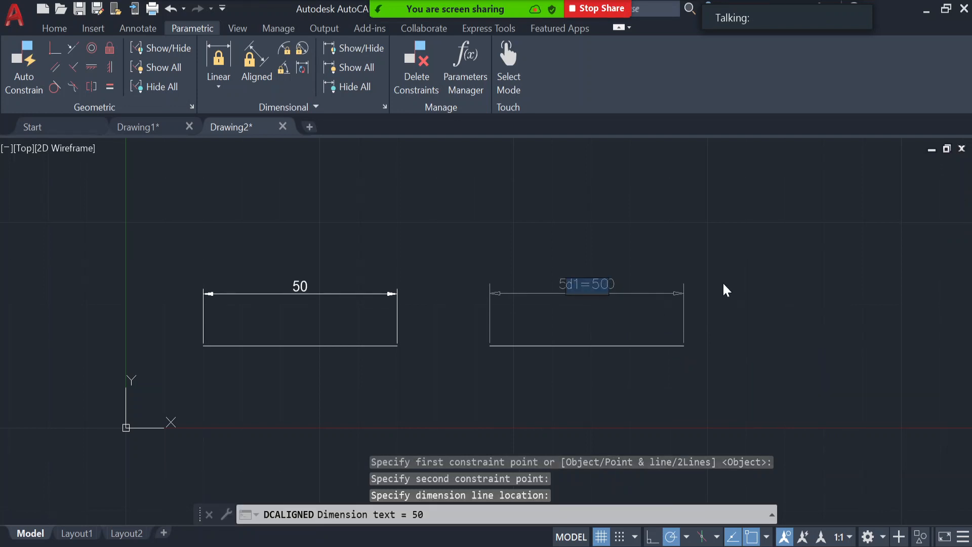
pyautogui.press('Return')
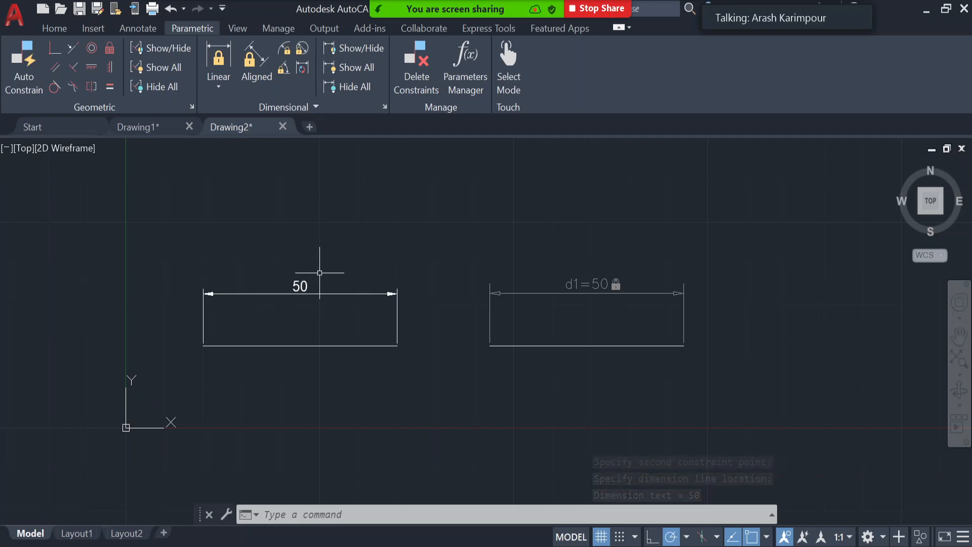
# Stretch the left line's right endpoint horizontally about 7.93 units to the right to test its ordinary dimension.
pyautogui.click(385, 346)
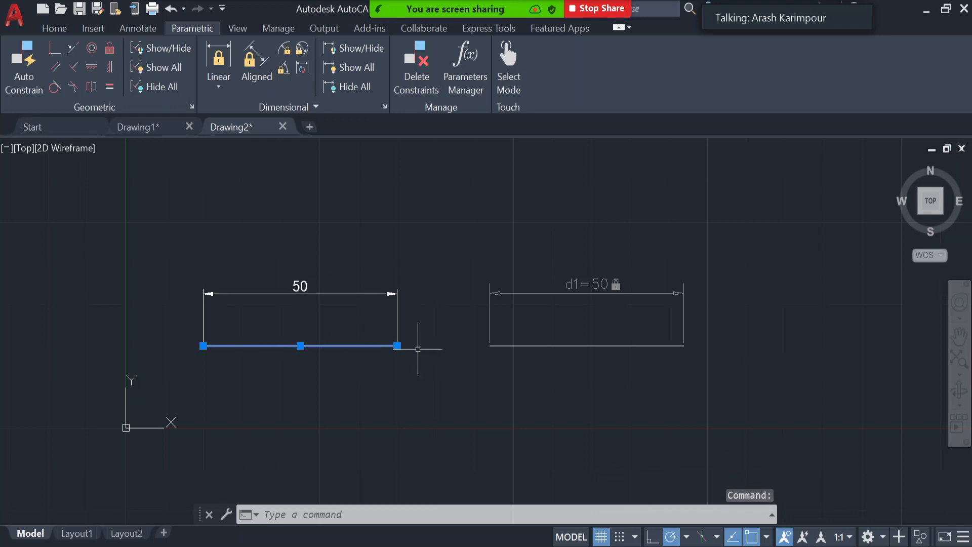
pyautogui.click(397, 346)
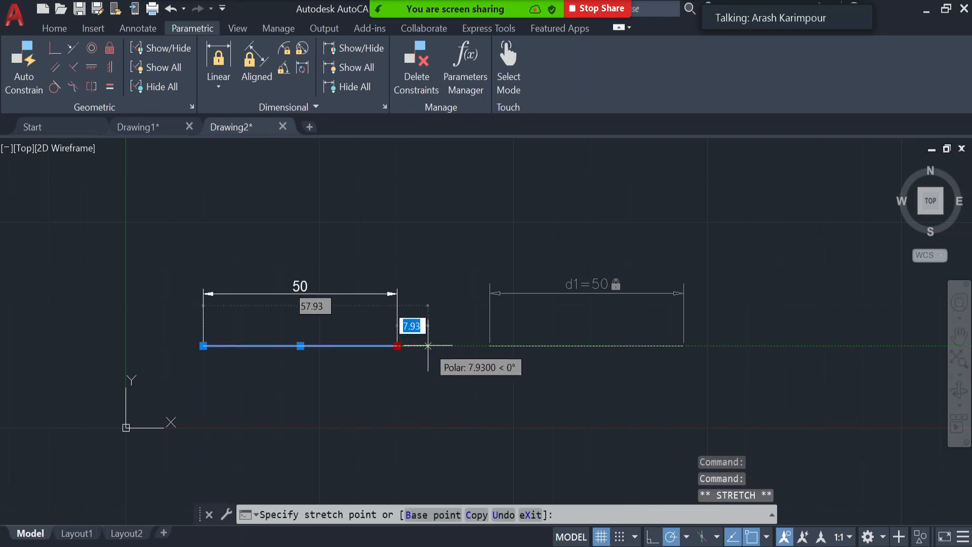
pyautogui.click(428, 346)
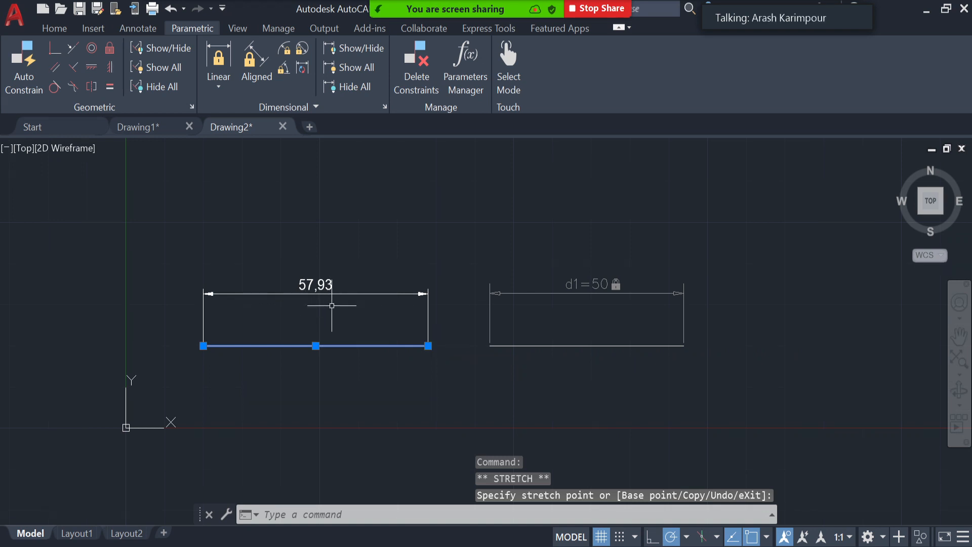
# Test the constrained right line by stretching its right endpoint horizontally farther to the right.
pyautogui.click(667, 345)
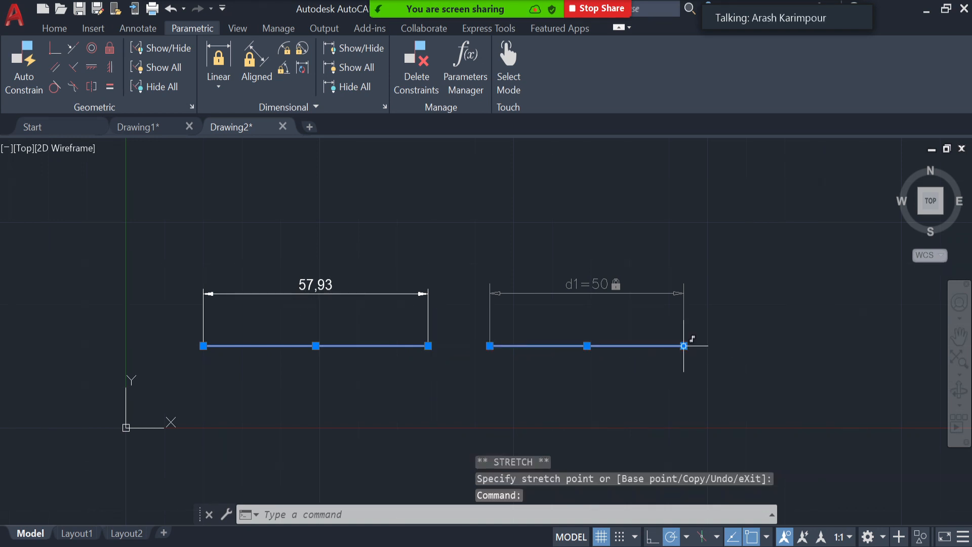
pyautogui.click(684, 346)
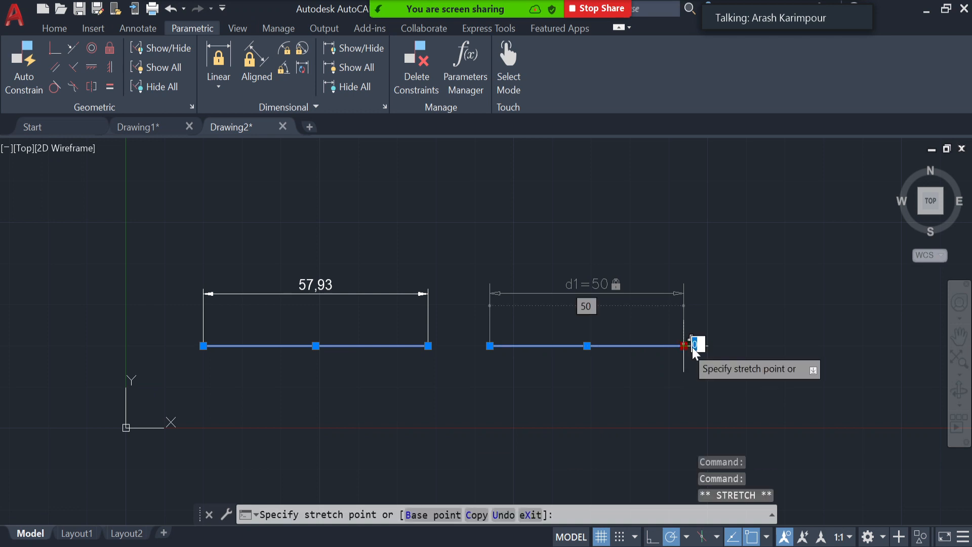
pyautogui.click(732, 345)
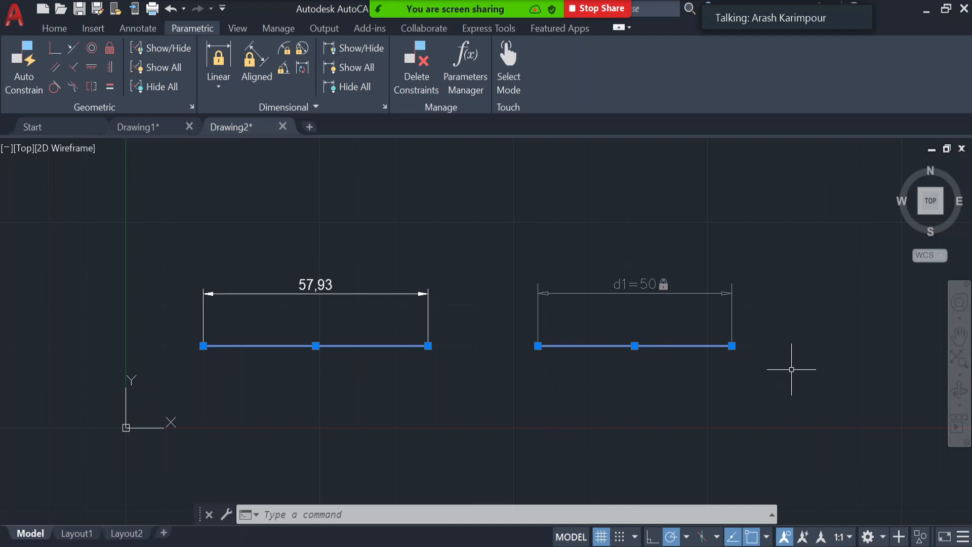
pyautogui.press('Escape')
# Erase all lines and dimensions from the drawing.
pyautogui.scroll(2, 770, 354)
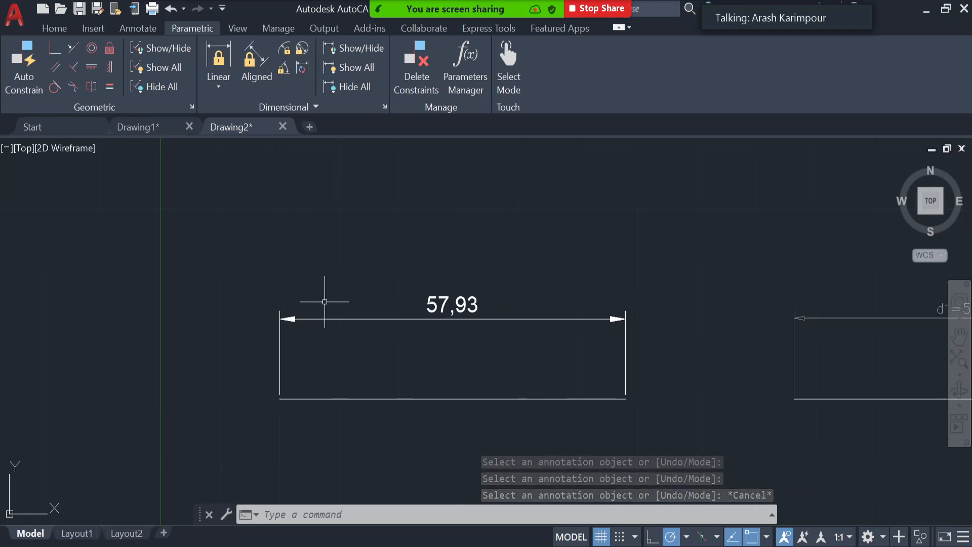
pyautogui.hotkey('ctrl', 'a')
pyautogui.press('Delete')
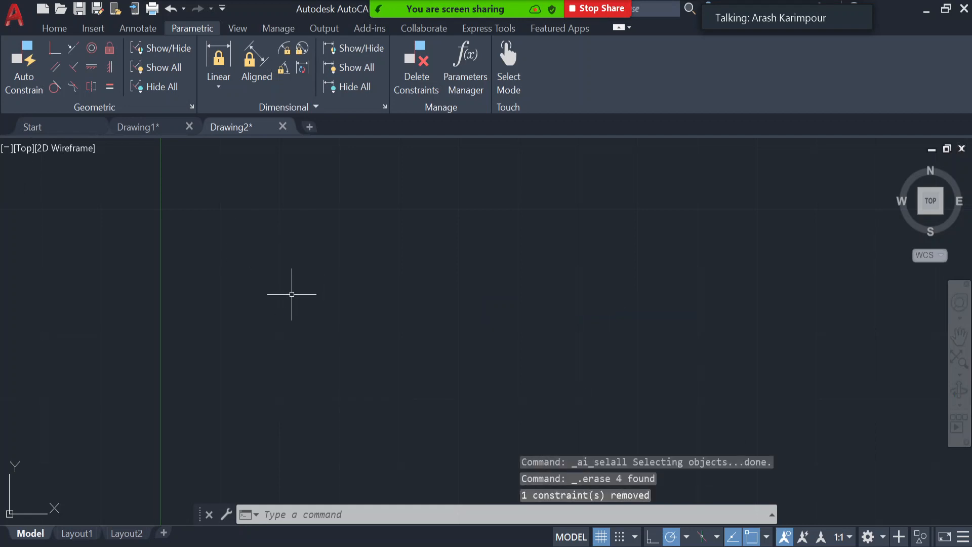
# Draw a slanted line about 55 units long, rising to the right at about 20°.
pyautogui.click(53, 31)
pyautogui.click(15, 79)
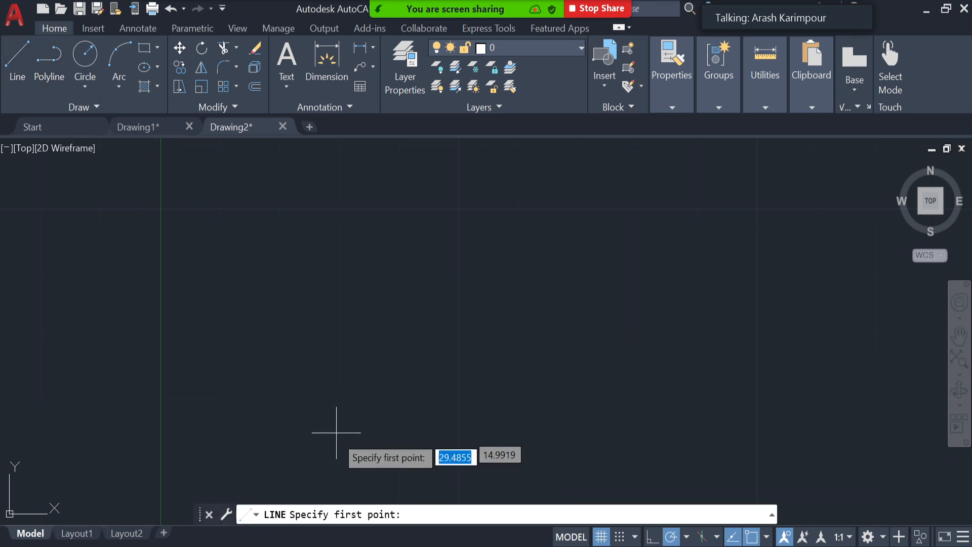
pyautogui.click(323, 421)
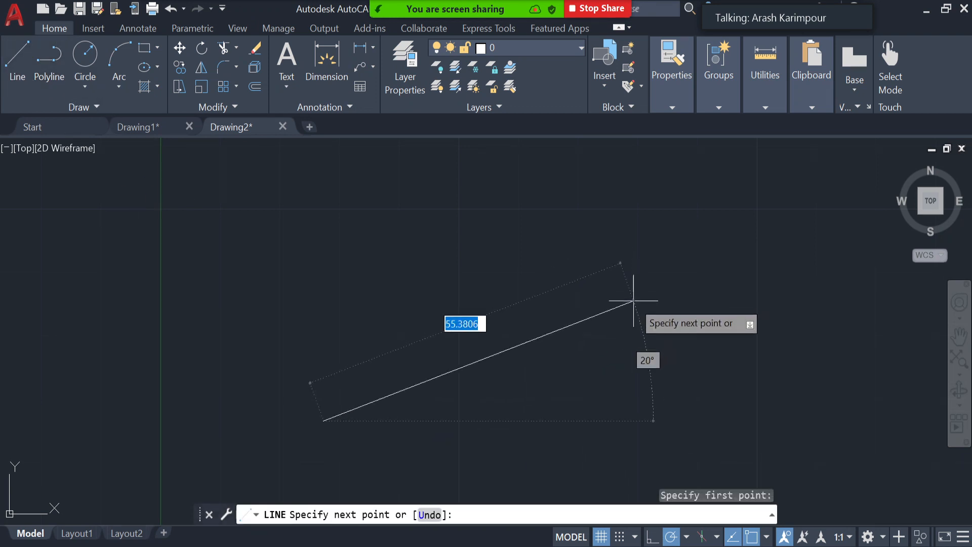
pyautogui.click(635, 301)
pyautogui.press('Return')
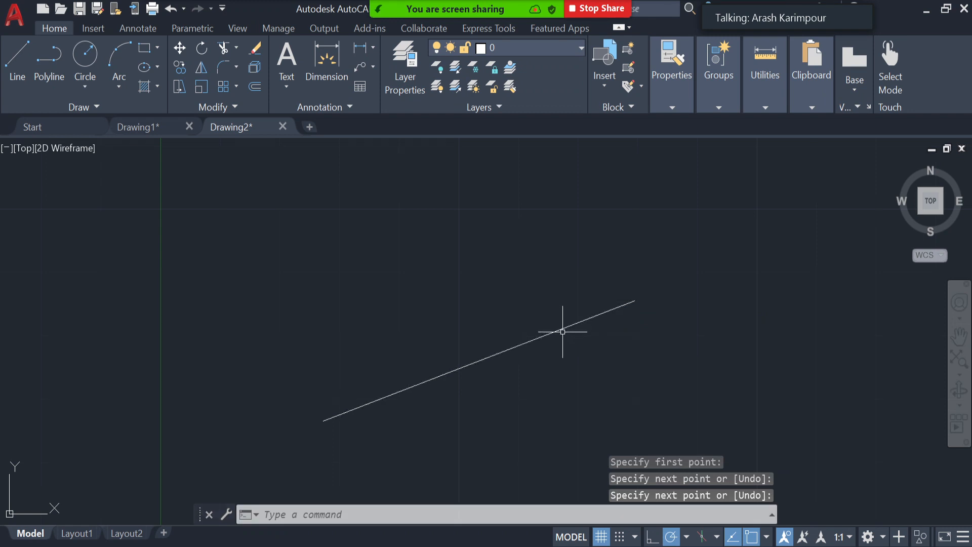
# Apply a horizontal geometric constraint to the slanted line, selecting it near its lower-left end.
pyautogui.click(186, 28)
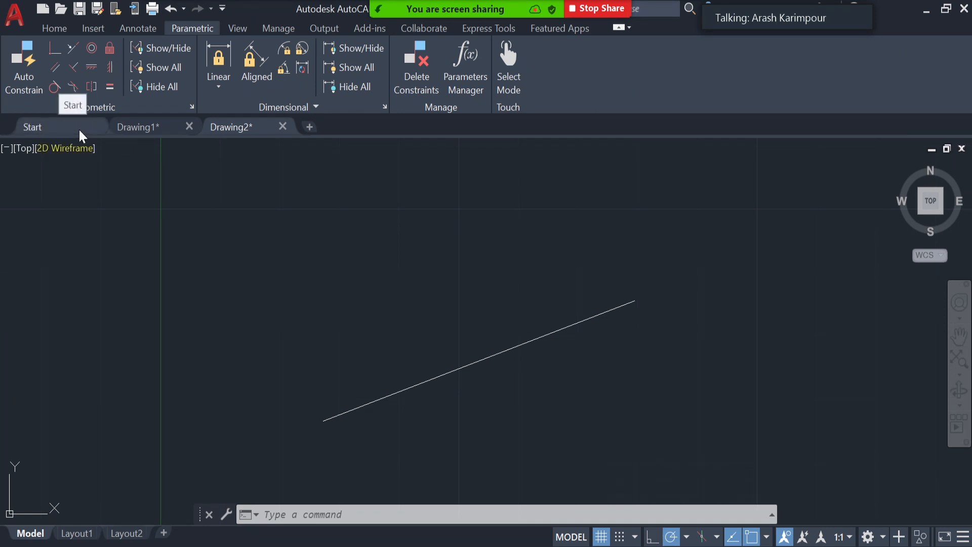
pyautogui.click(91, 68)
pyautogui.click(420, 385)
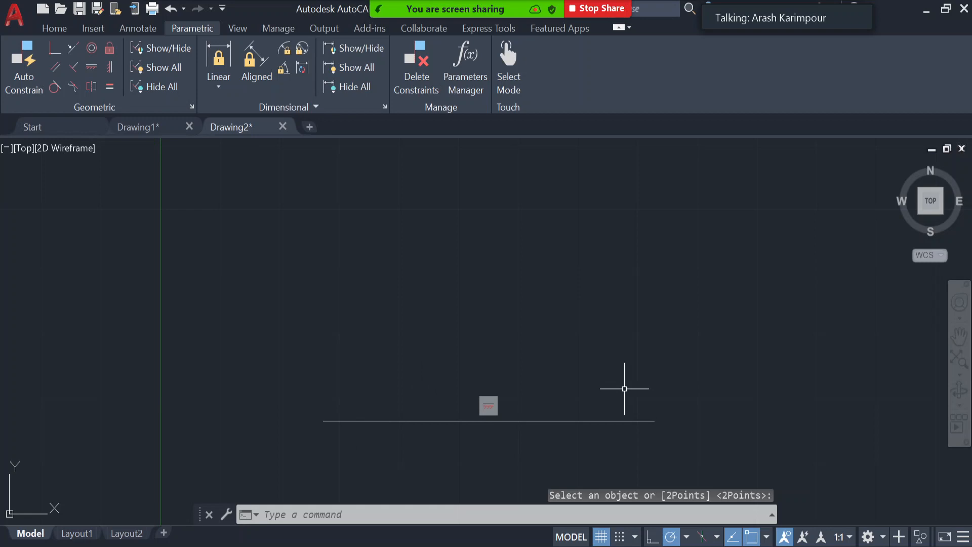
# Move the horizontally constrained line up and to the right by its midpoint grip.
pyautogui.click(597, 420)
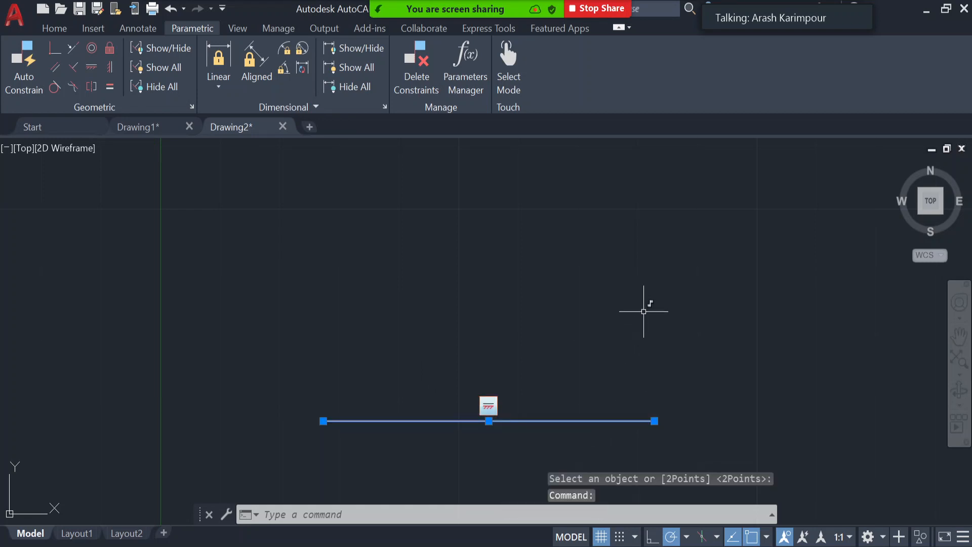
pyautogui.click(493, 420)
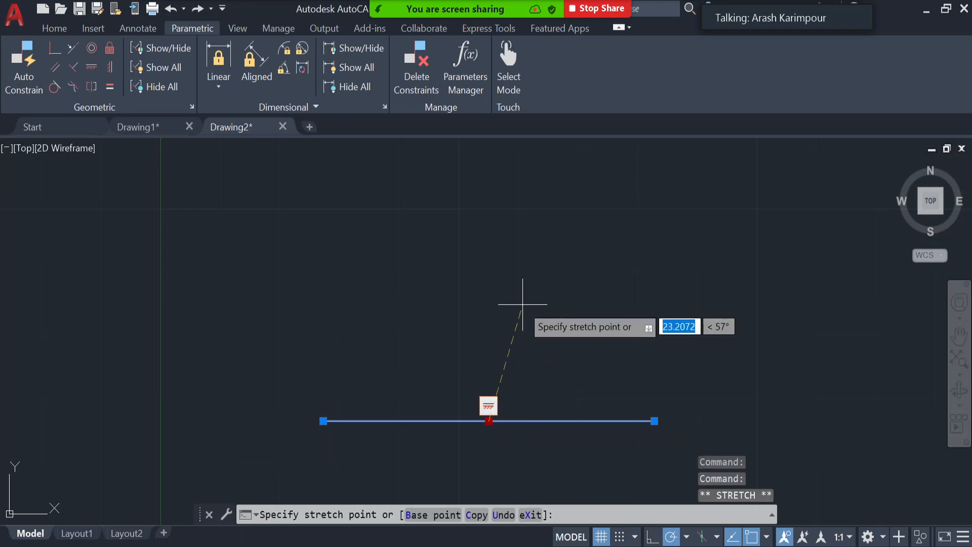
pyautogui.click(580, 308)
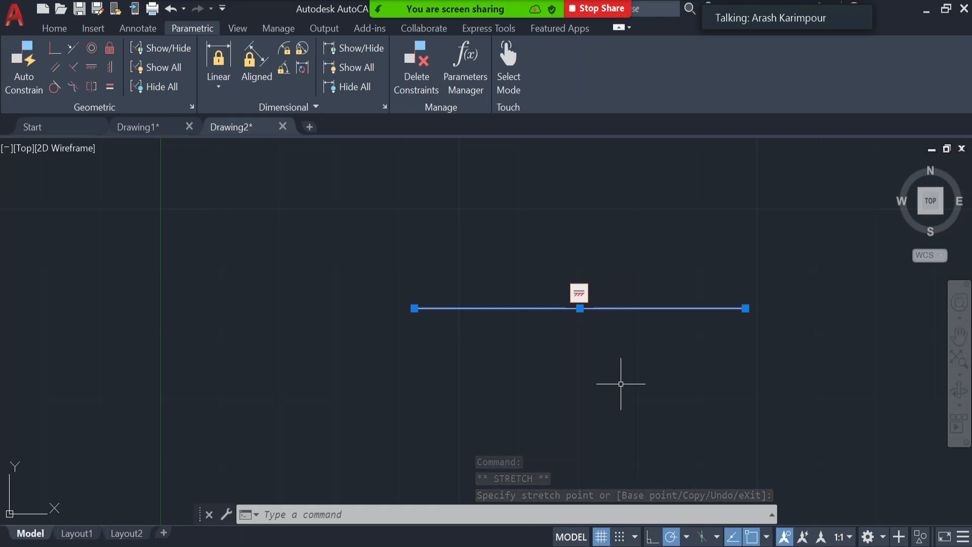
# Draw a second slanted line rising to the right, below and to the left of the horizontal line.
pyautogui.click(52, 28)
pyautogui.click(18, 63)
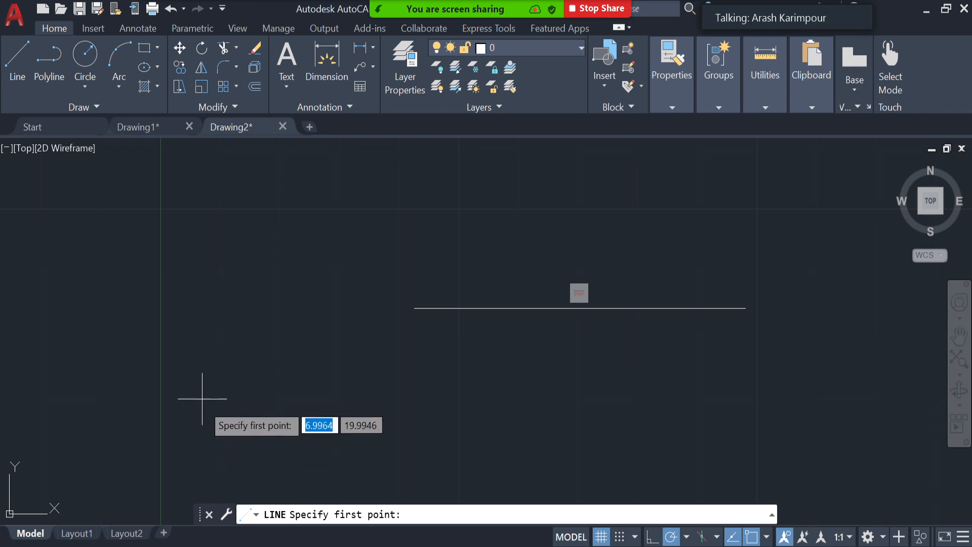
pyautogui.click(196, 420)
pyautogui.click(361, 323)
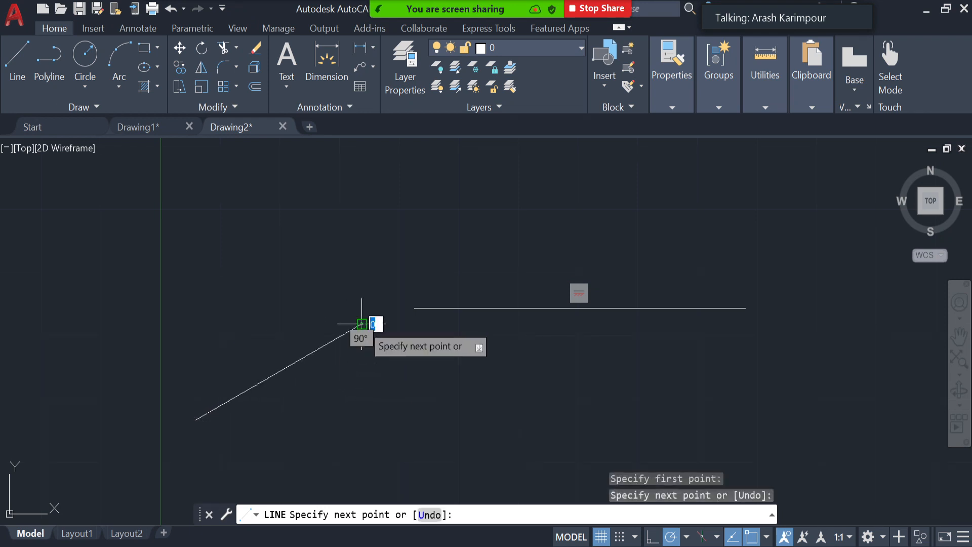
pyautogui.press('Return')
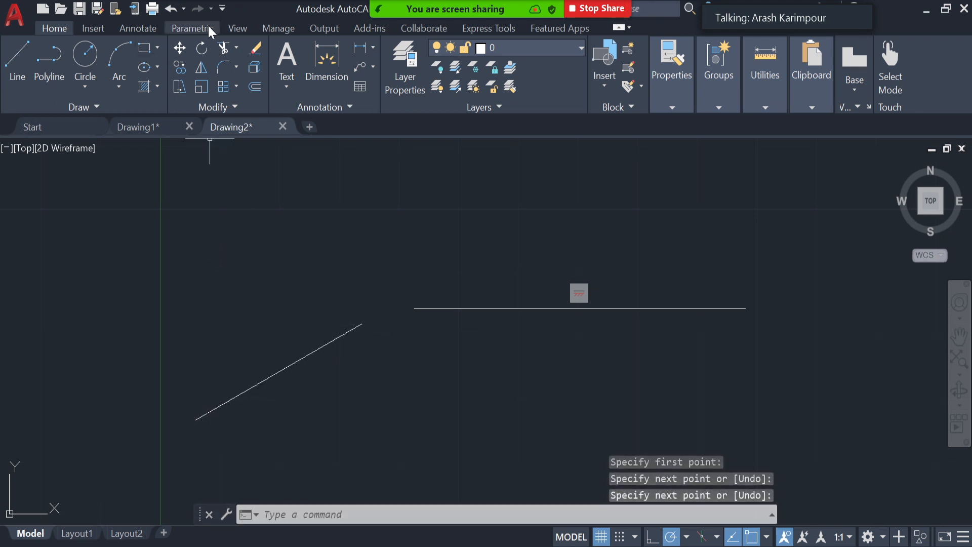
# Apply a vertical geometric constraint to the new slanted line, selecting it near its upper end.
pyautogui.click(205, 28)
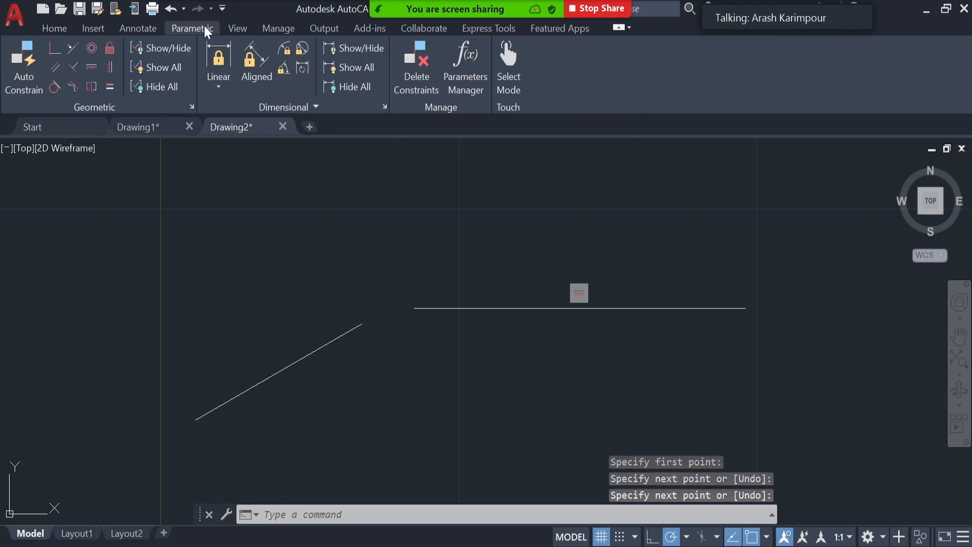
pyautogui.click(109, 66)
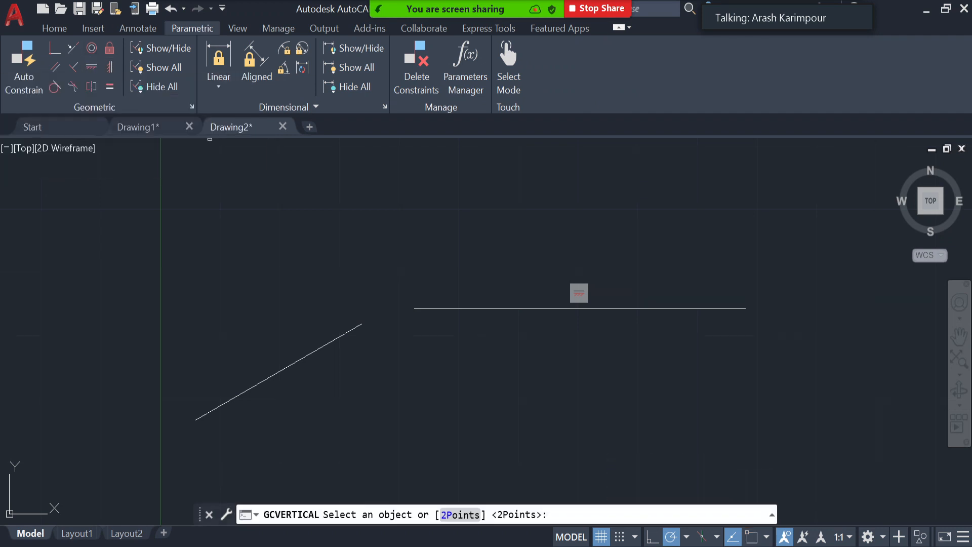
pyautogui.click(325, 343)
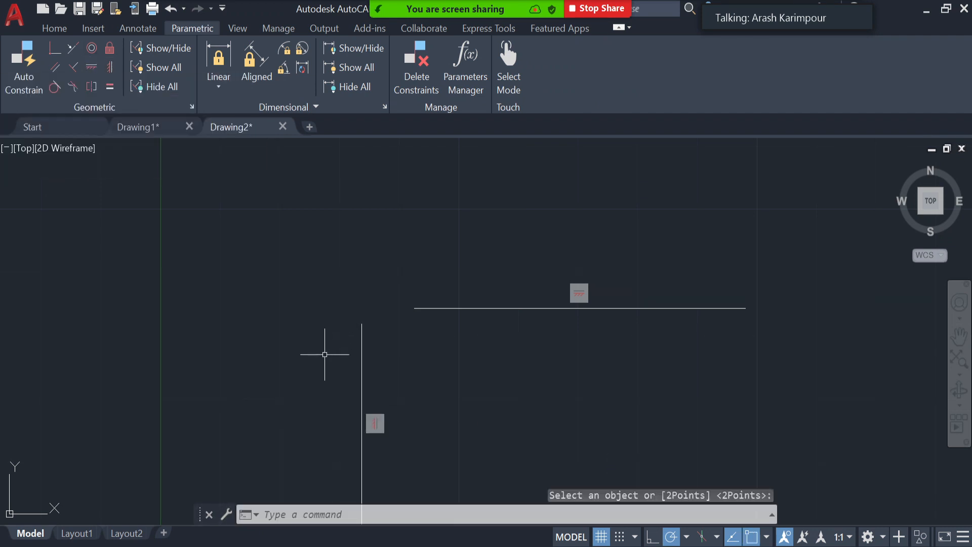
# Move the vertically constrained line up and to the left by its midpoint grip, and clear the selection.
pyautogui.scroll(-2, 425, 370)
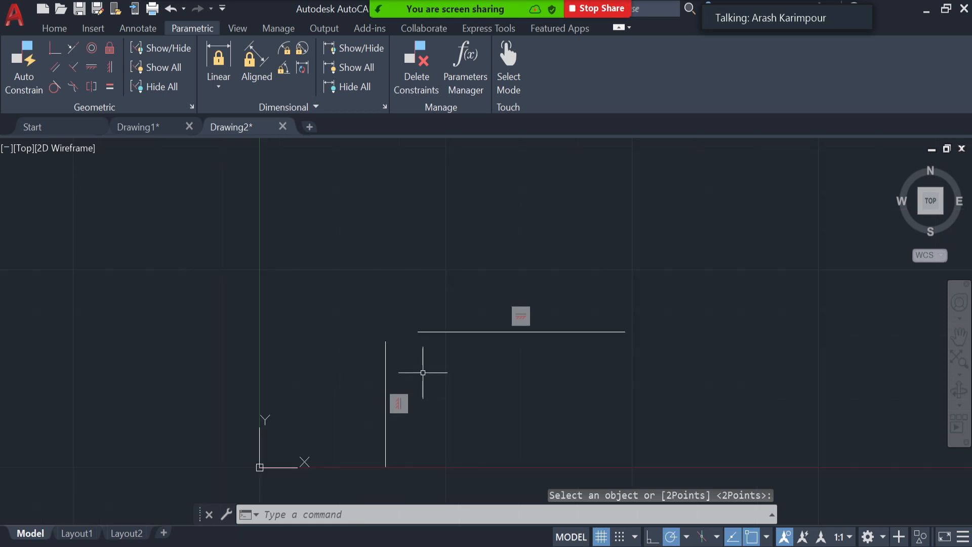
pyautogui.click(386, 357)
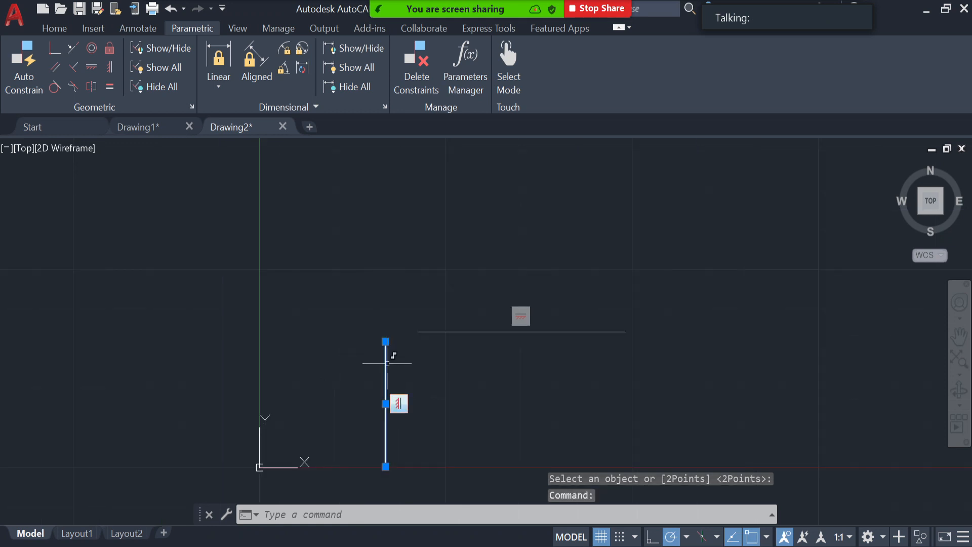
pyautogui.click(385, 404)
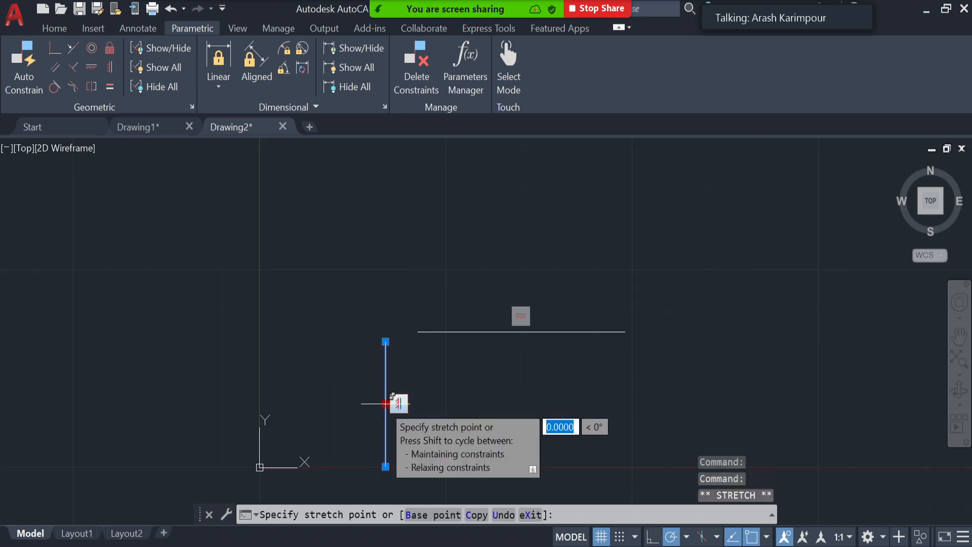
pyautogui.click(338, 272)
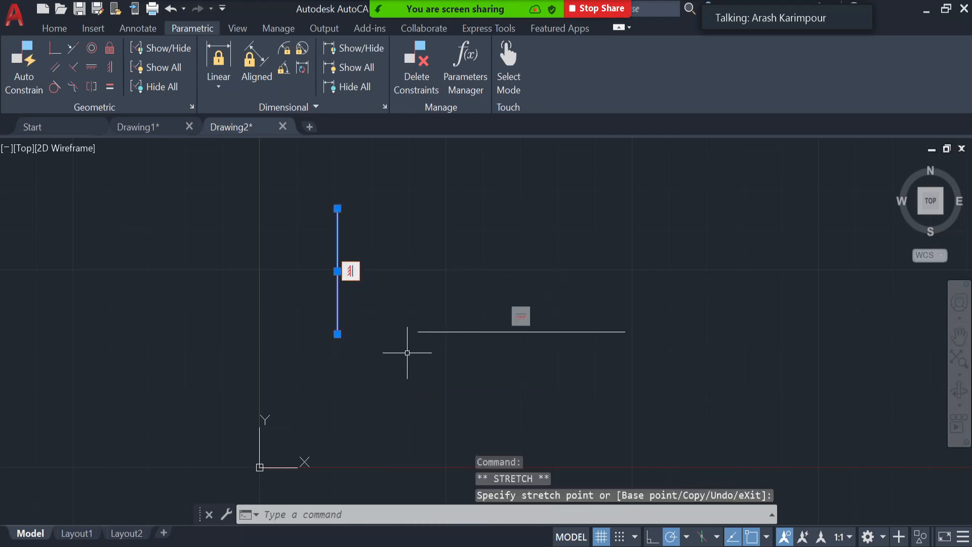
pyautogui.press('Escape')
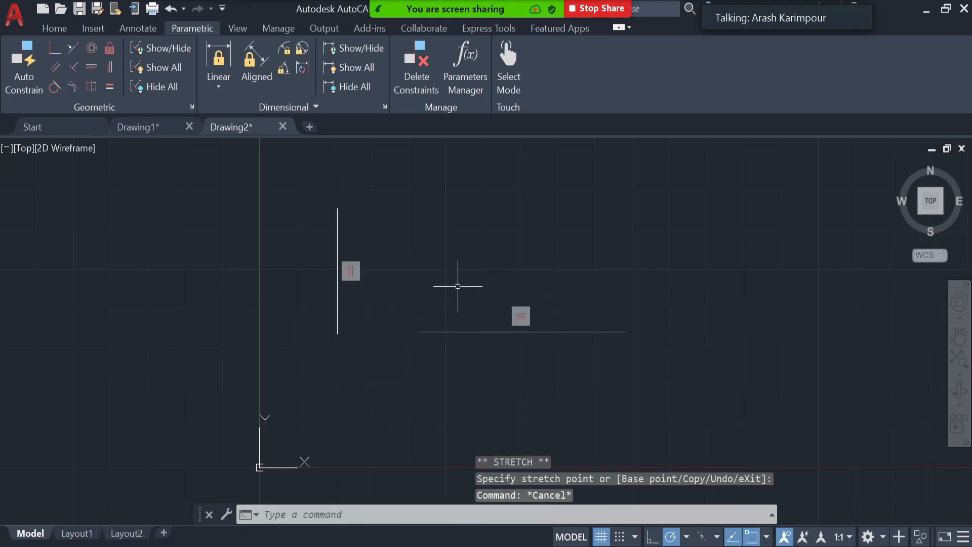